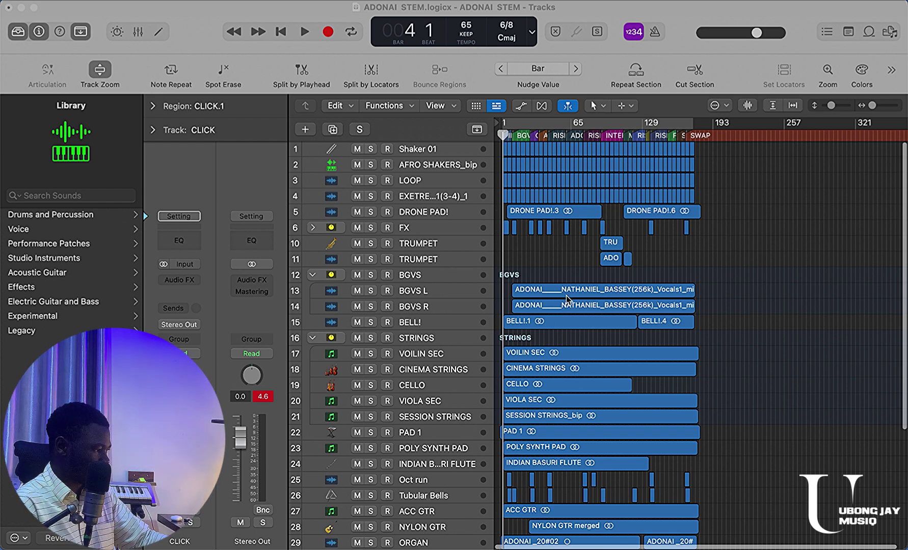
Play the arrangement from bar 1 to hear the click opening, and stop after about one bar
left_click(547, 249)
key("super+Right")
key("super+Right")
key("super+Right")
key("super+Right")
key("super+Right")
key("super+Right")
scroll(557, 356, "left", 5)
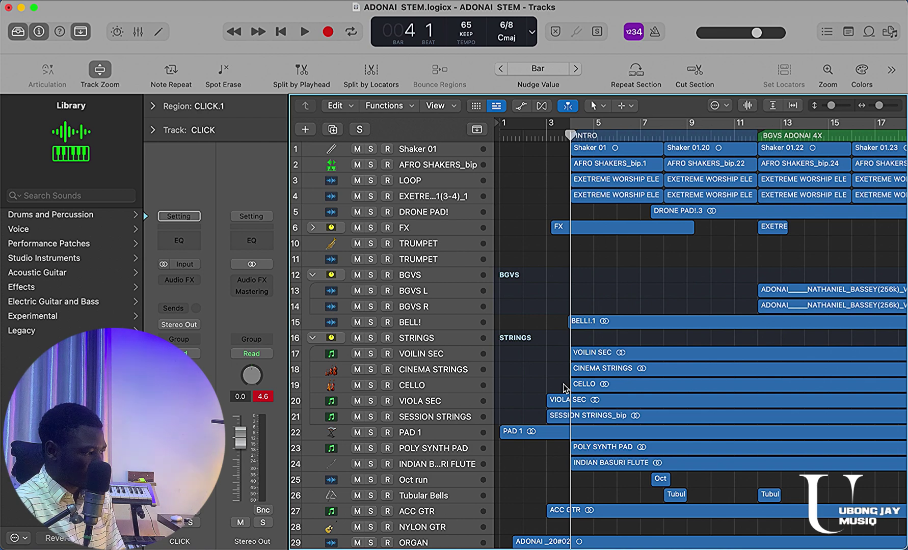
key("Return")
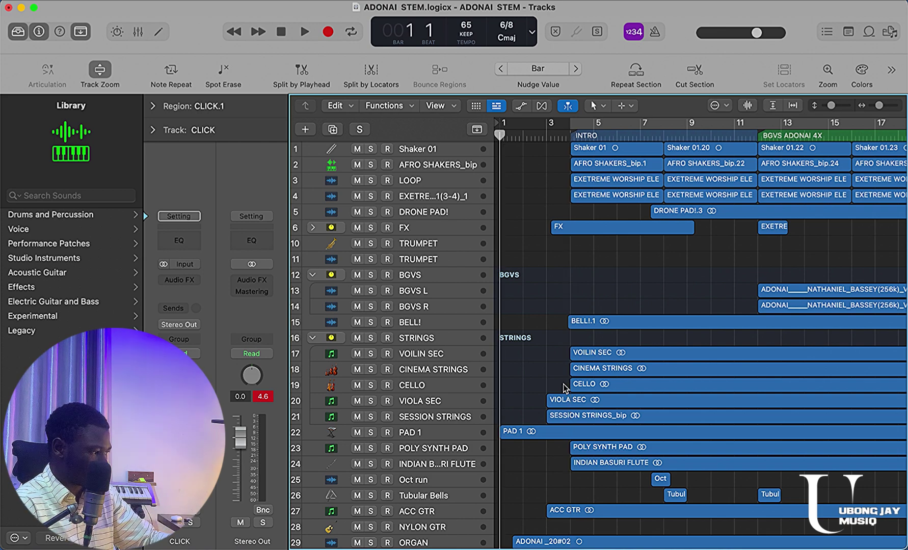
key("space")
scroll(569, 374, "down", 10)
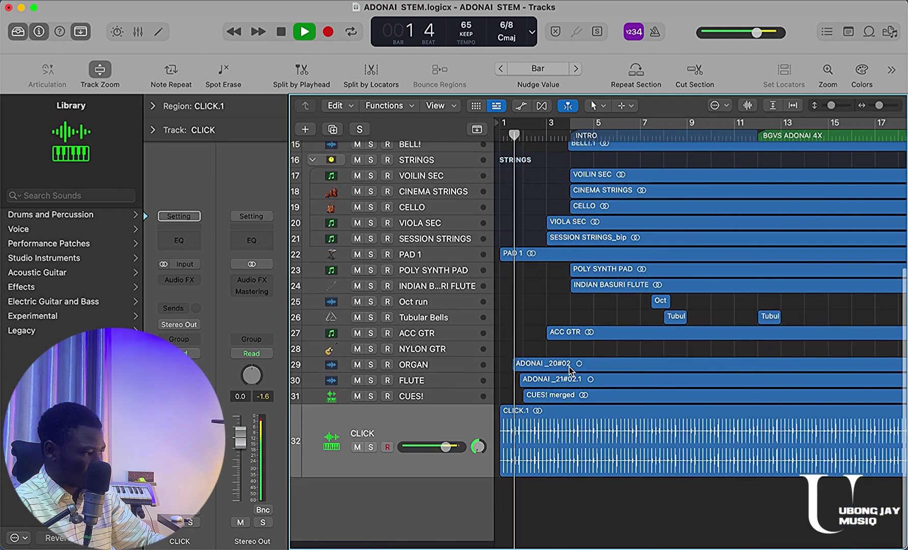
key("space")
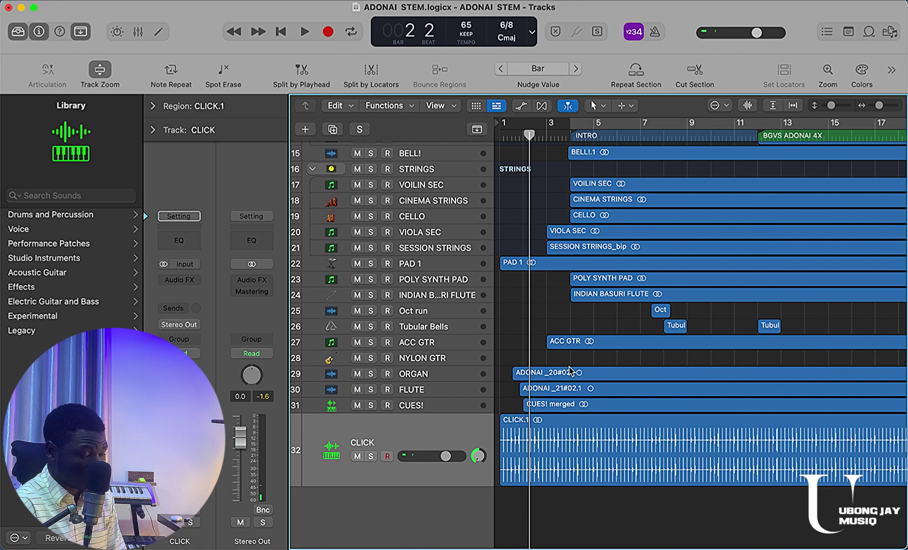
Solo the CUES! track, listen to its first voice cues, and return the playhead to bar 1
key("Up")
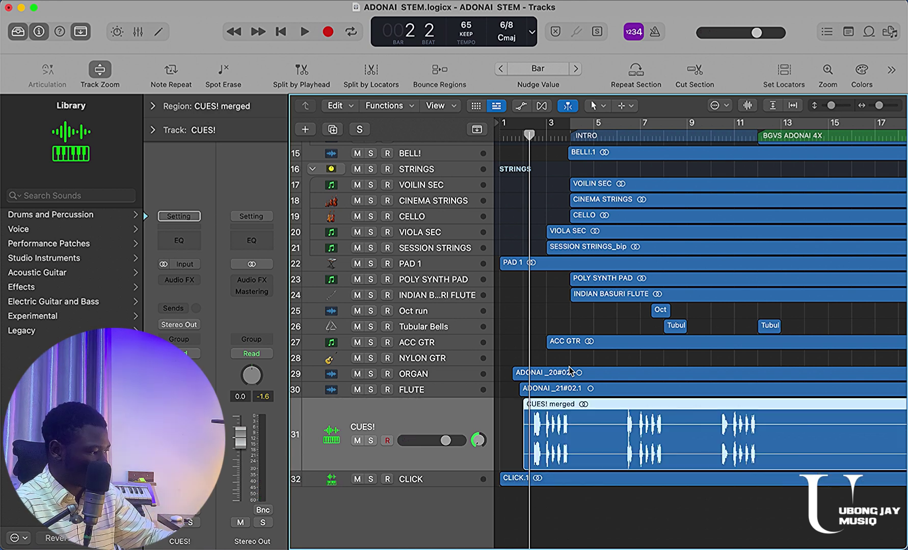
key("s")
key("space")
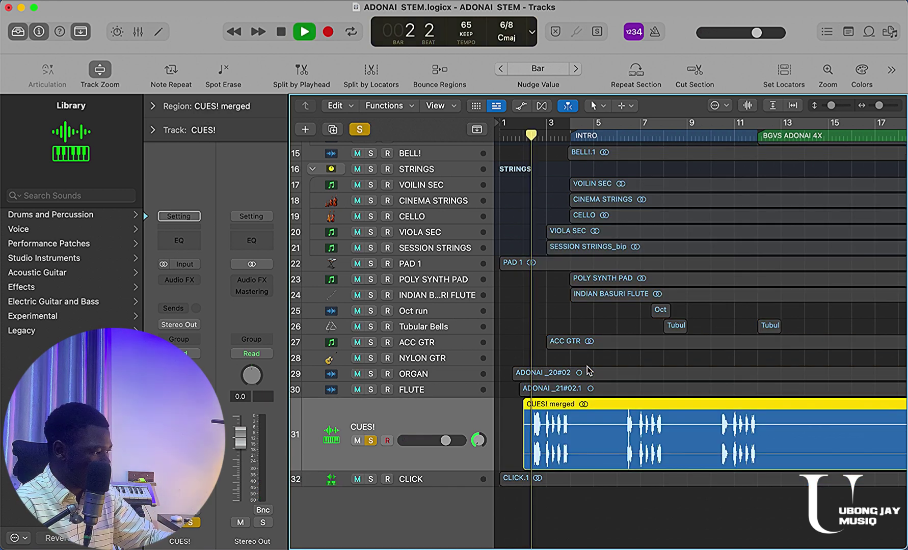
key("super+Right")
key("super+Right")
key("super+Right")
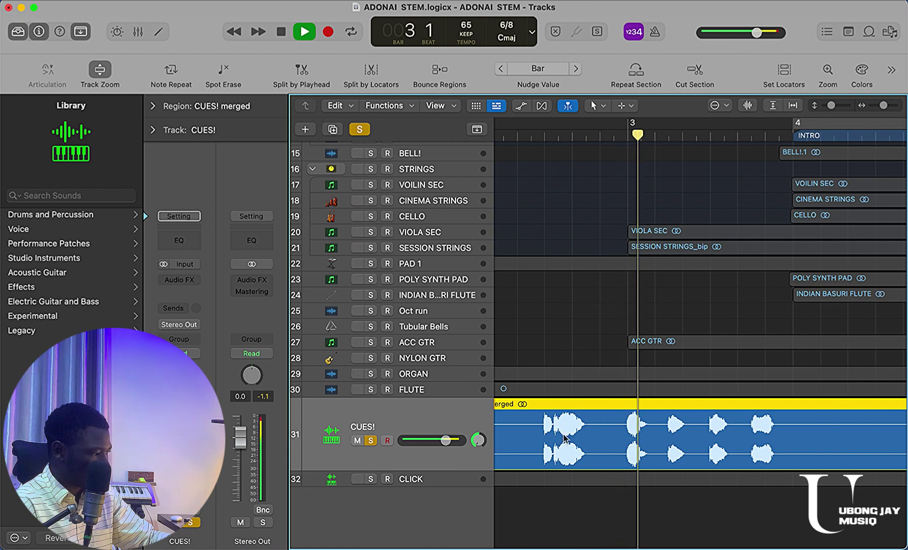
key("super+Left")
key("super+Left")
key("super+Left")
key("space")
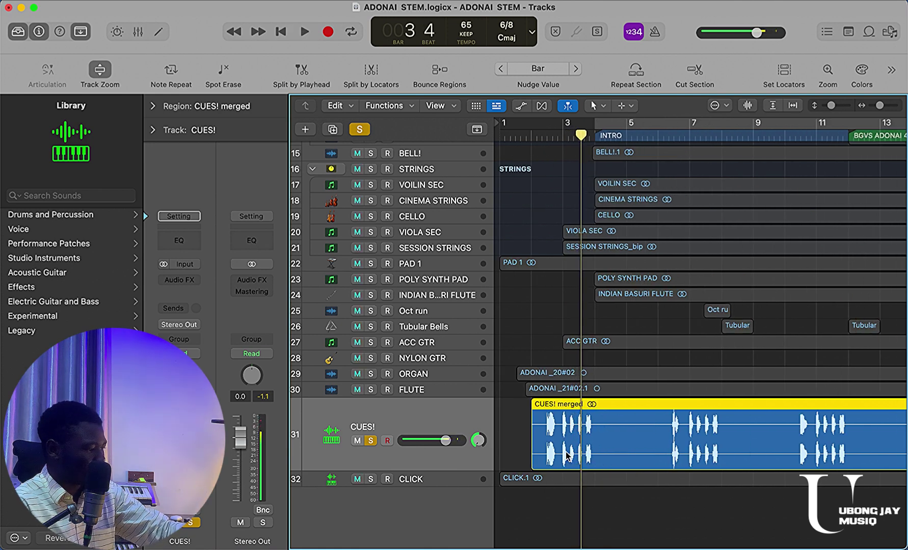
key("Return")
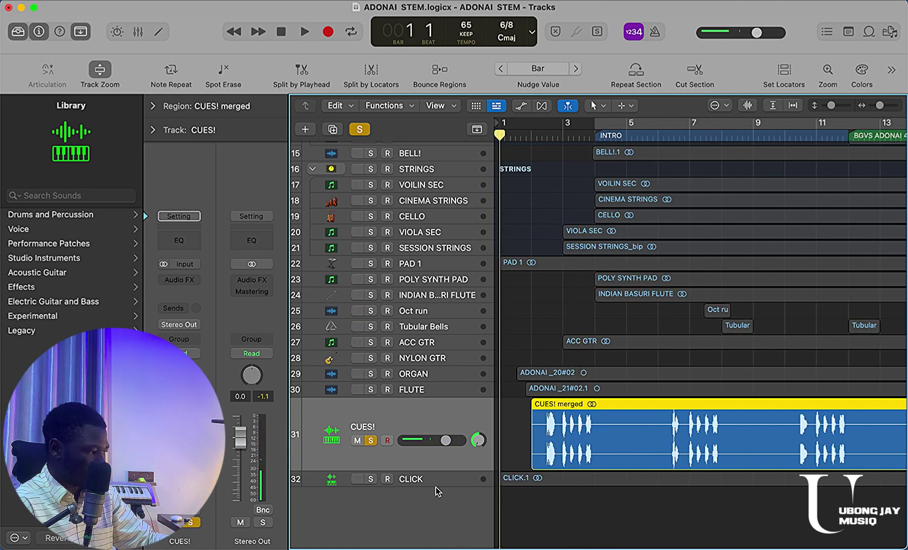
Solo the CLICK track alongside CUES!, play from the start, and remove the solo from both tracks
left_click(416, 479)
left_click(366, 457)
key("space")
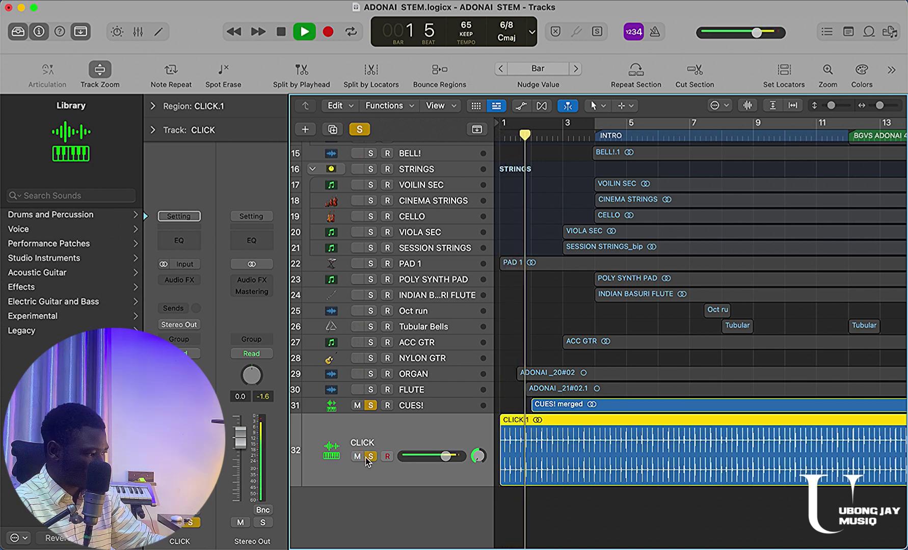
key("space")
left_click(366, 456)
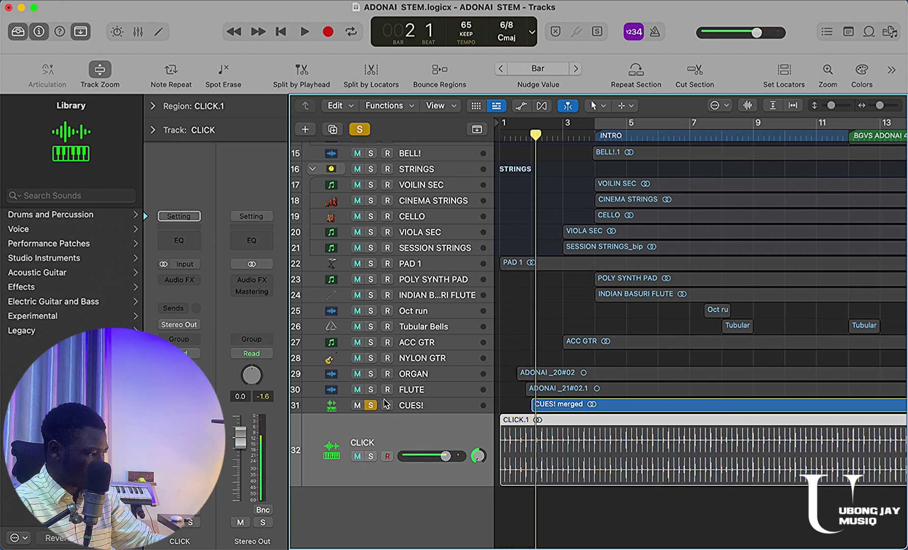
left_click(371, 405)
Play the full mix from bar 1 to bar 15 and fit the whole arrangement in view
key("super+a")
key("Return")
key("space")
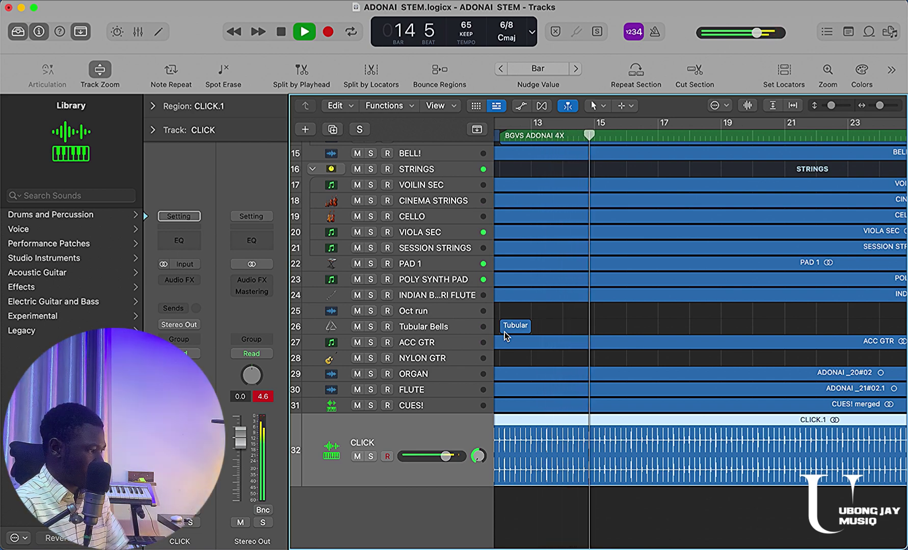
key("space")
key("z")
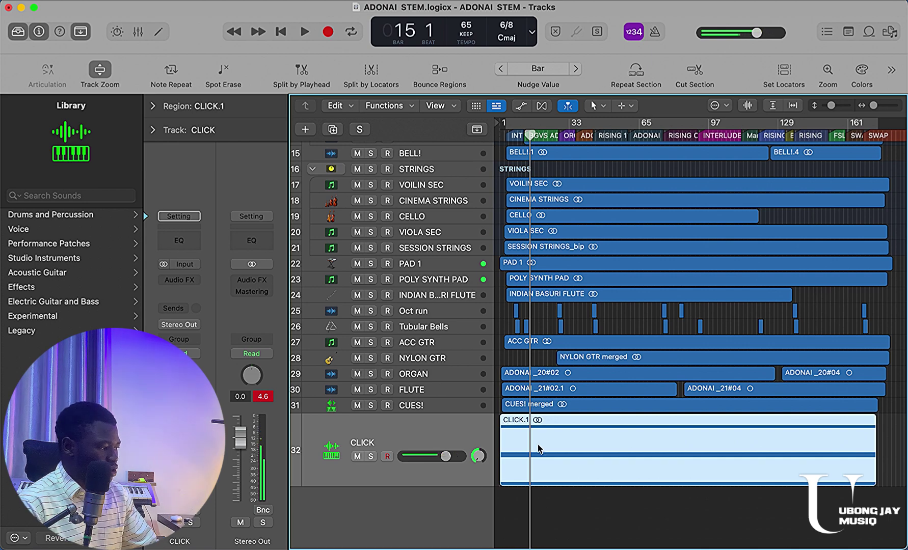
scroll(538, 444, "up", 10)
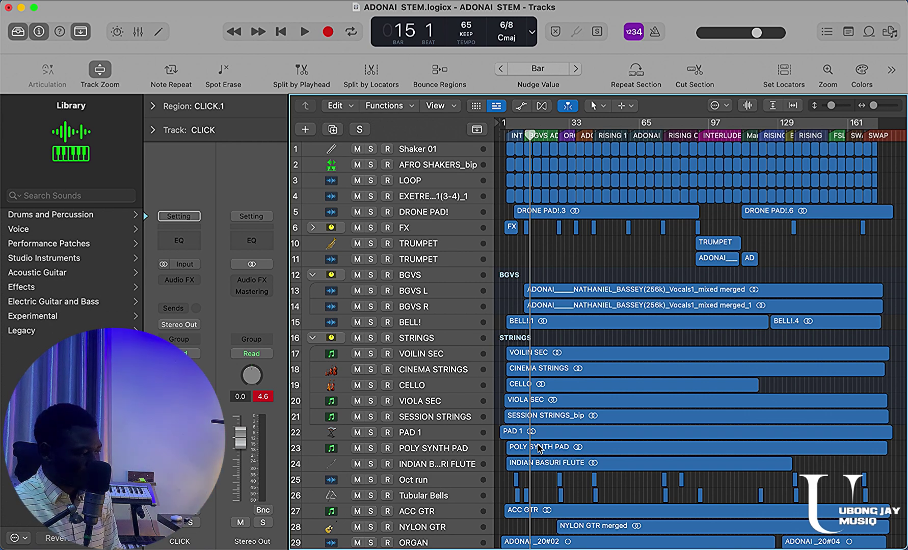
Return the playhead to bar 1 and show the global tracks to examine the opening section markers
key("Return")
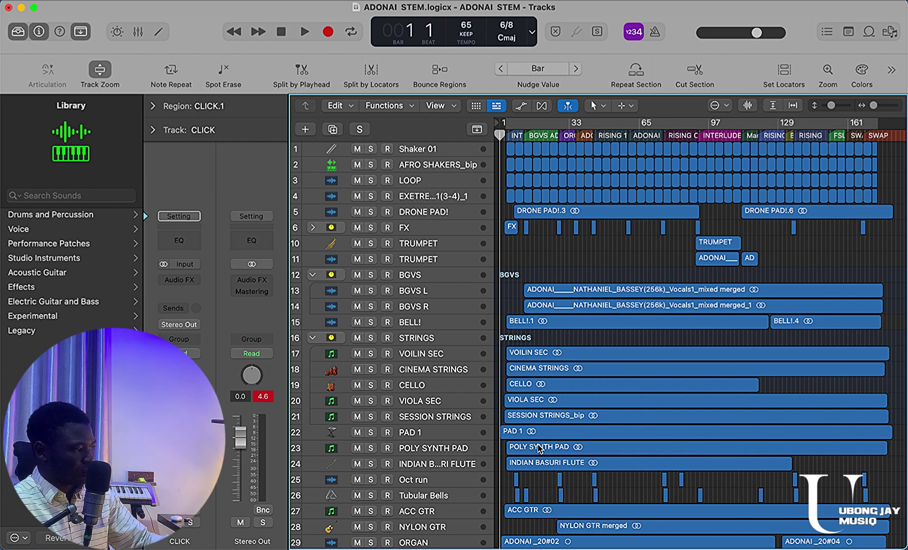
left_click(477, 130)
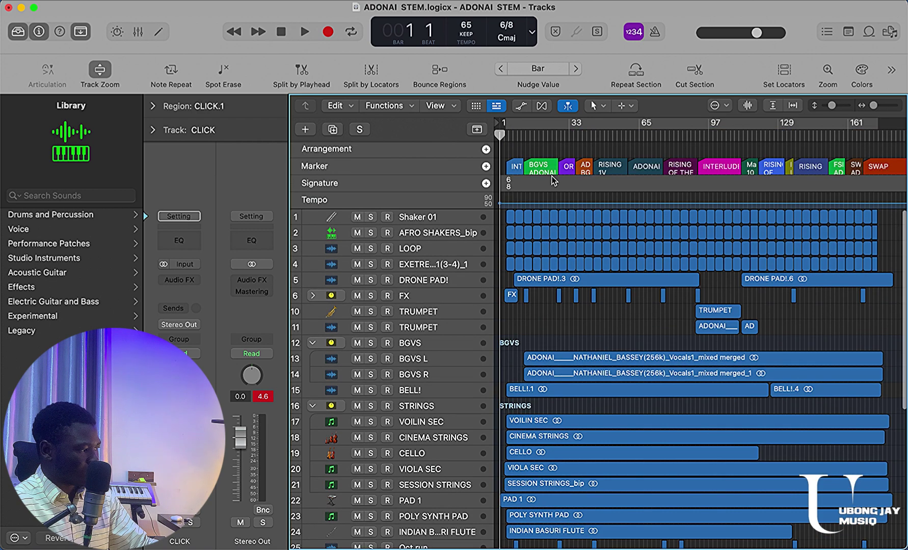
key("super+Right")
key("super+Right")
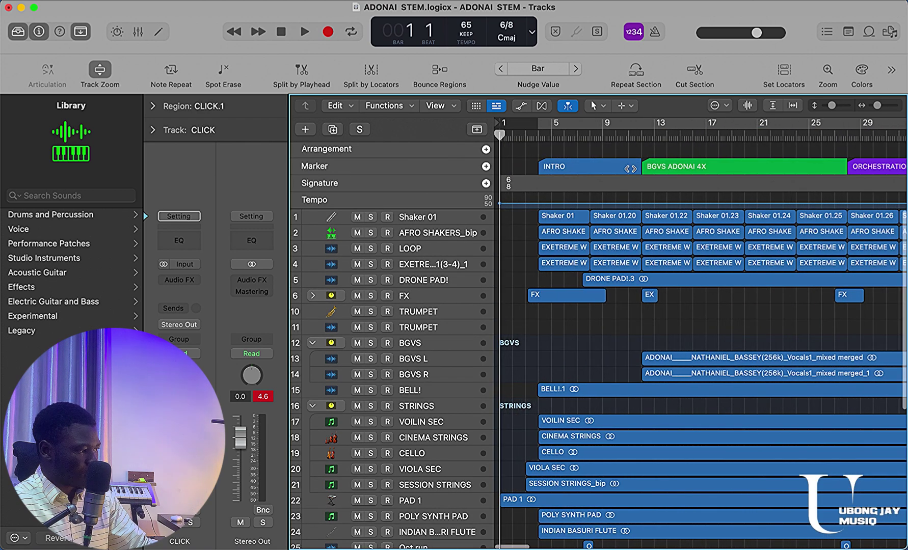
key("super+Right")
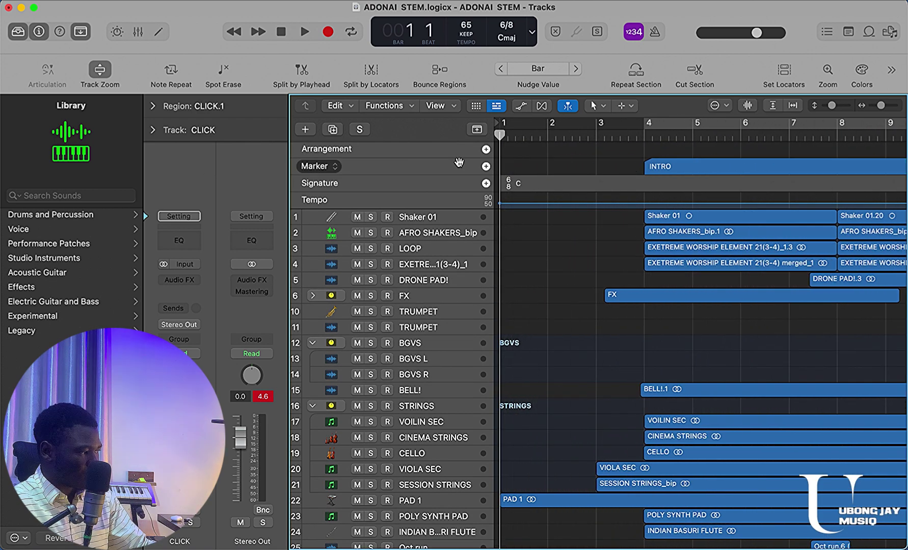
key("super+Left")
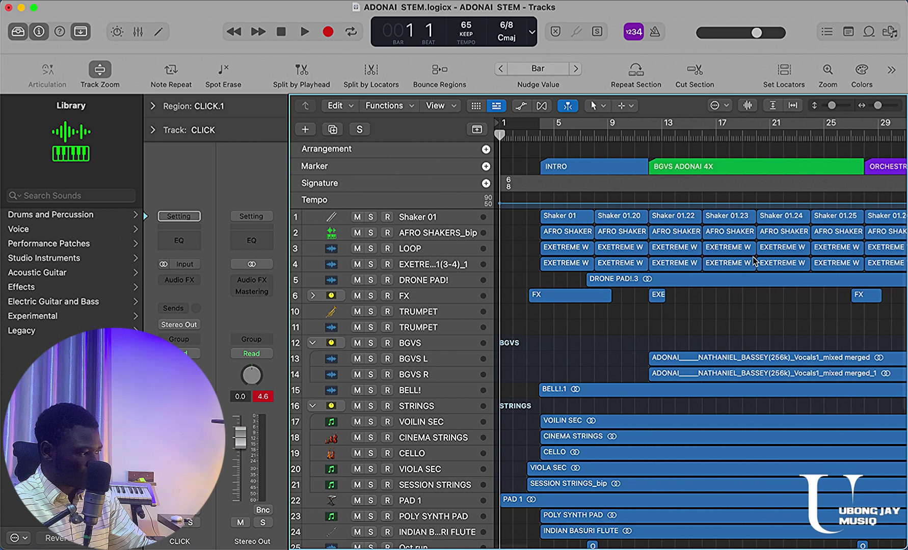
key("super+Left")
key("super+Left")
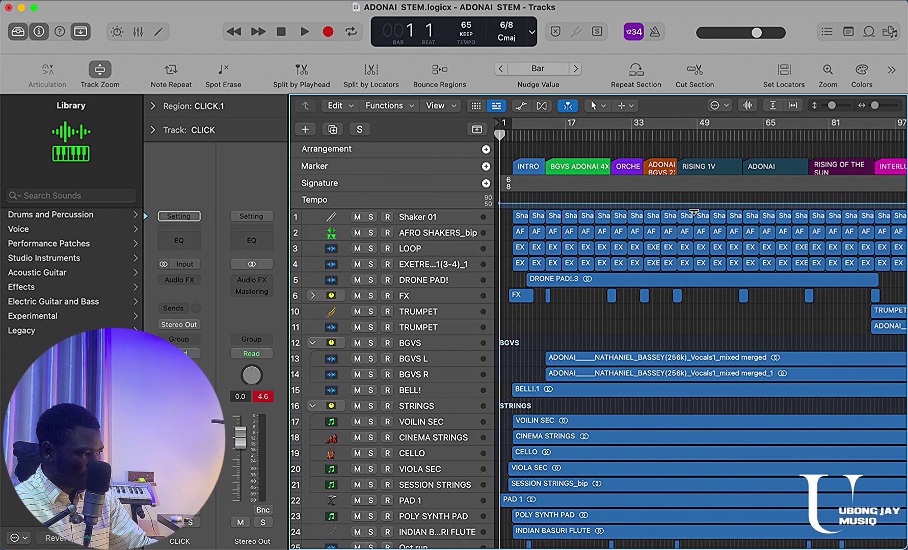
key("super+Right")
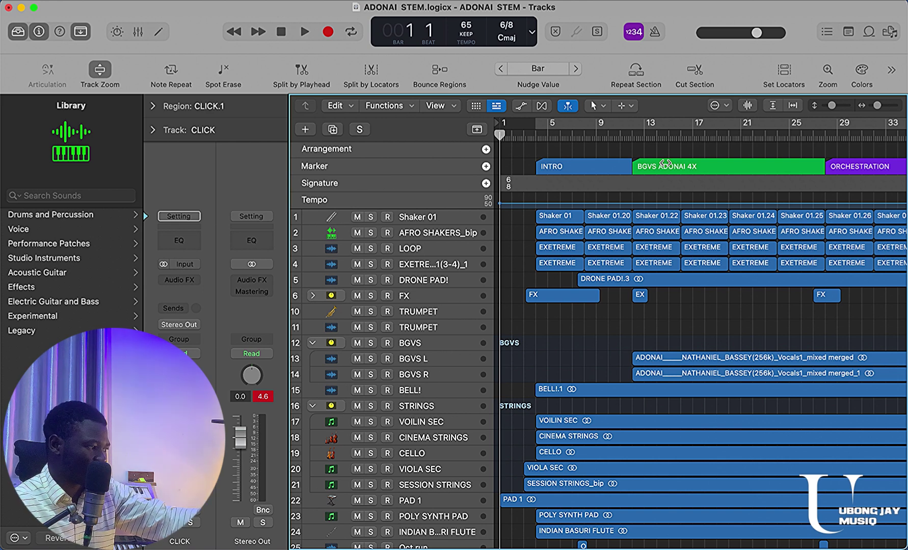
Examine the section markers from ORCHESTRATION through RISING OF THE SUN
scroll(665, 163, "right", 10)
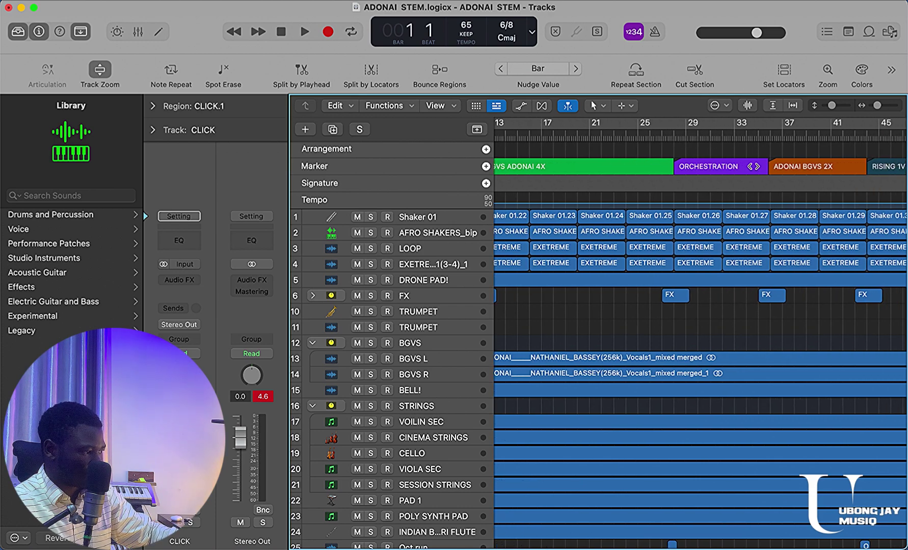
scroll(749, 166, "right", 5)
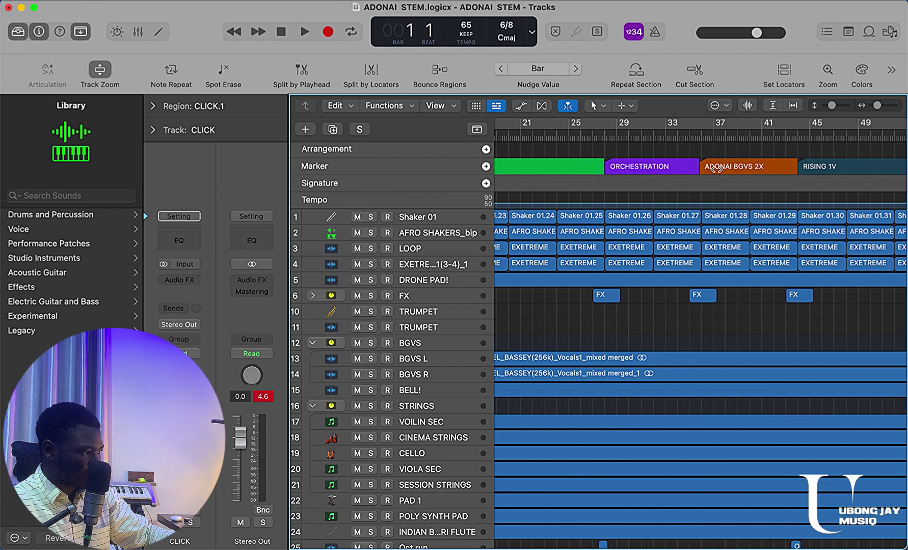
scroll(753, 159, "right", 3)
scroll(753, 158, "right", 8)
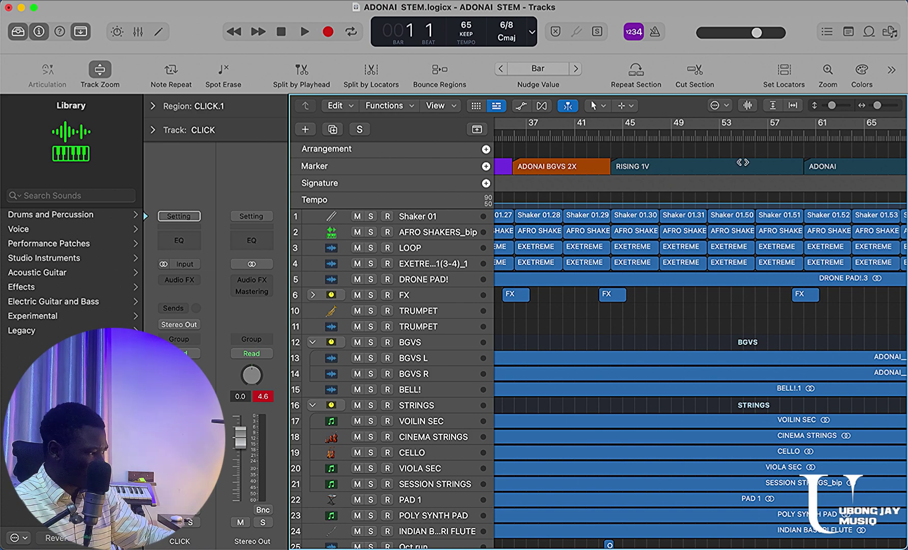
scroll(742, 162, "right", 10)
scroll(742, 162, "right", 4)
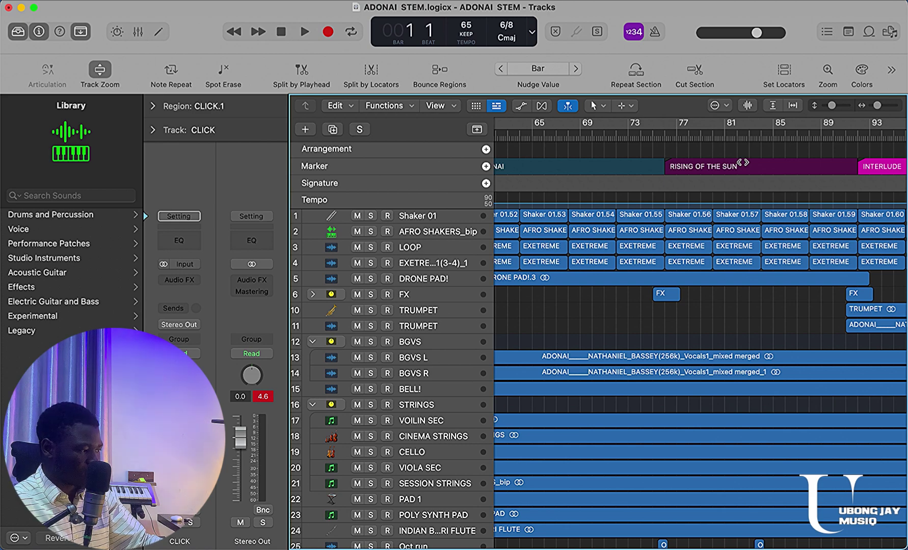
Examine the section markers from INTERLUDE to SWAP and place the playhead at the FSL ADONAI marker on bar 152
key("super+Left")
key("super+Left")
key("super+Left")
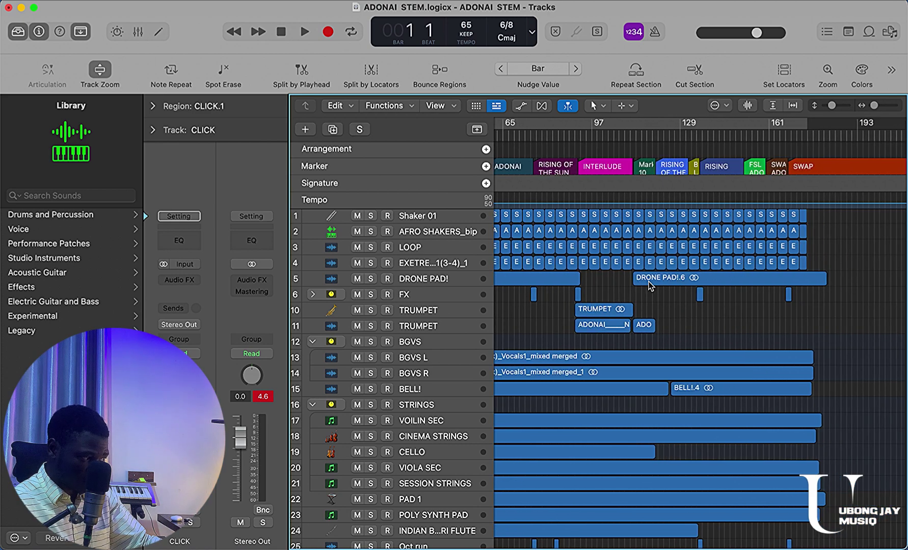
scroll(650, 285, "up", 5)
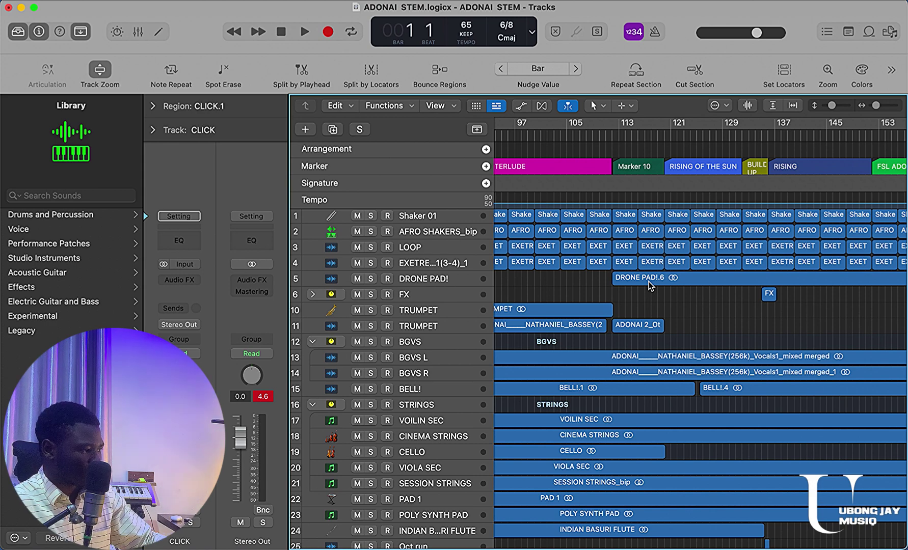
scroll(649, 285, "right", 5)
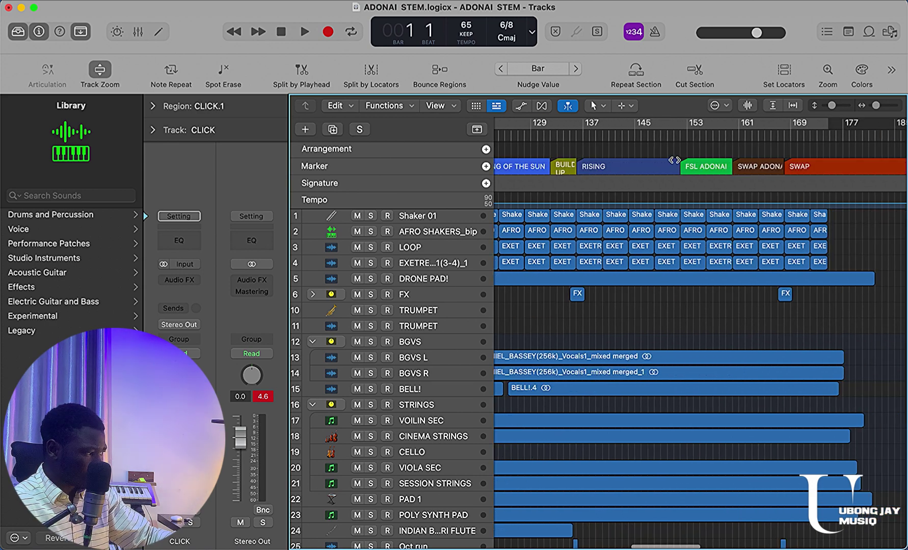
left_click(680, 136)
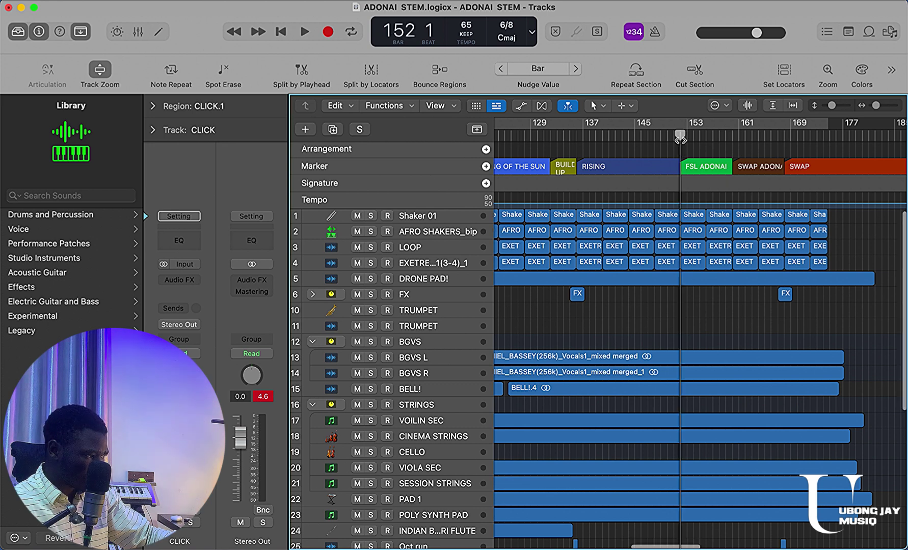
key("super+Right")
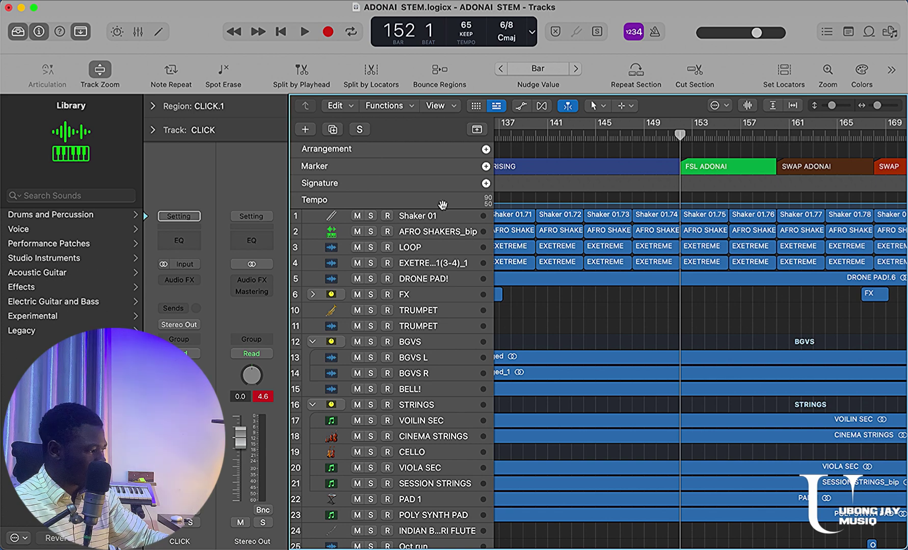
Hide the global tracks and show the whole arrangement
key("g")
key("super+Left")
key("super+Left")
key("super+Left")
key("super+Left")
key("super+Left")
key("super+Left")
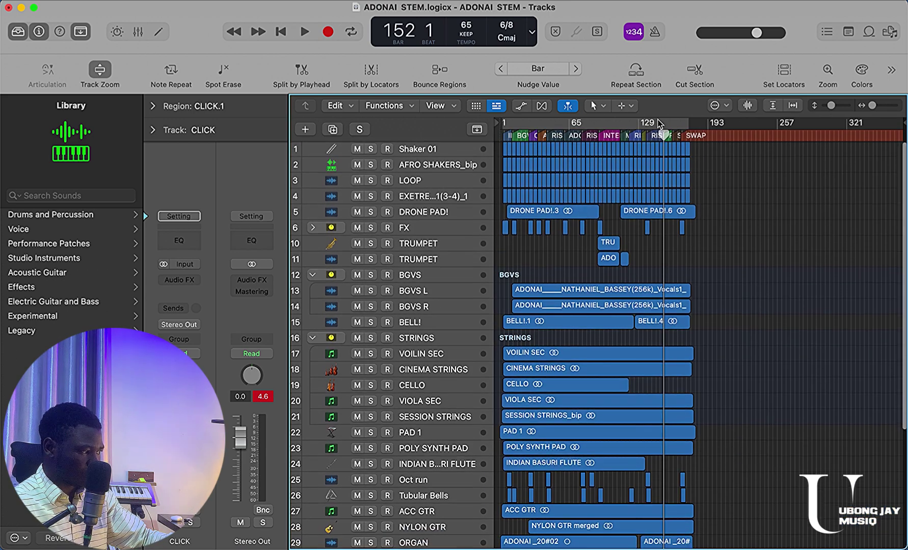
Review the arrangement's sections backward from FSL ADONAI to the INTRO
key("super+Right")
key("super+Right")
key("super+Right")
key("super+Right")
key("super+Right")
key("super+Right")
scroll(661, 137, "left", 5)
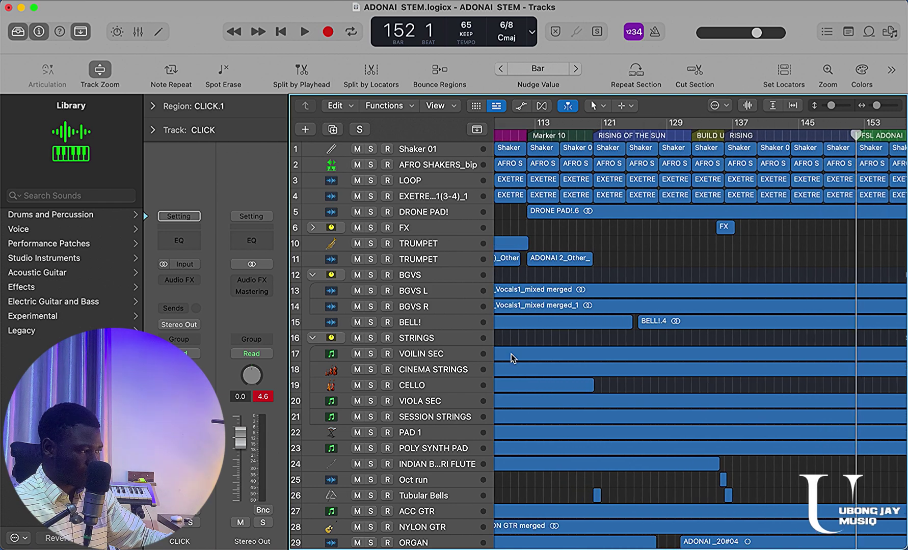
scroll(510, 354, "left", 4)
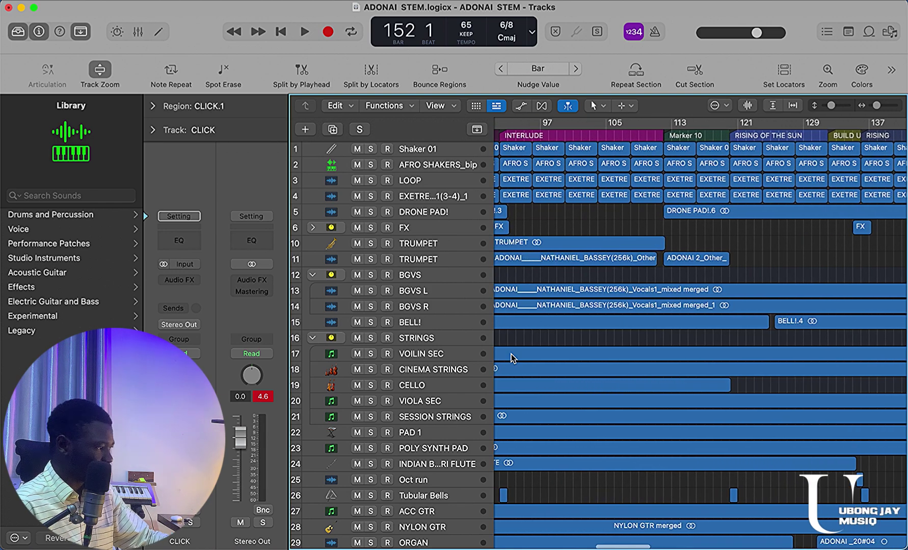
scroll(511, 354, "left", 12)
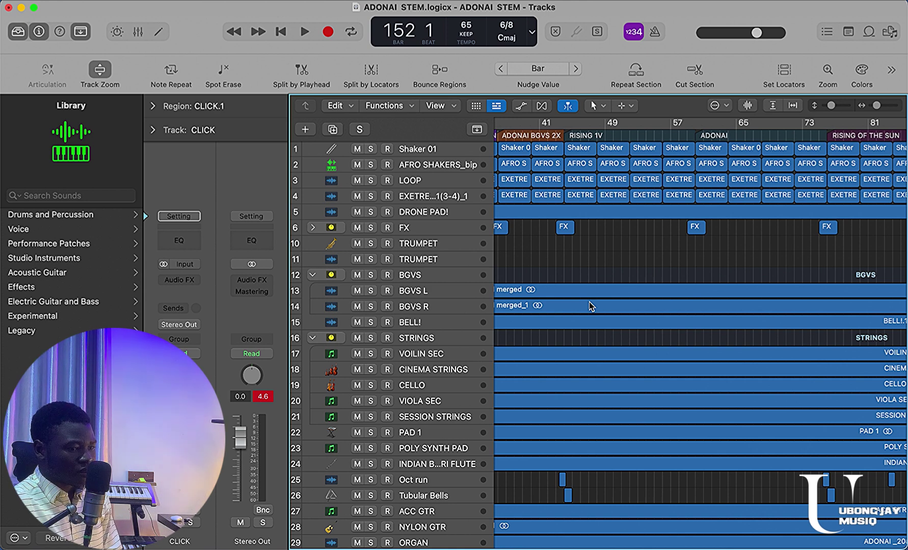
scroll(589, 302, "left", 15)
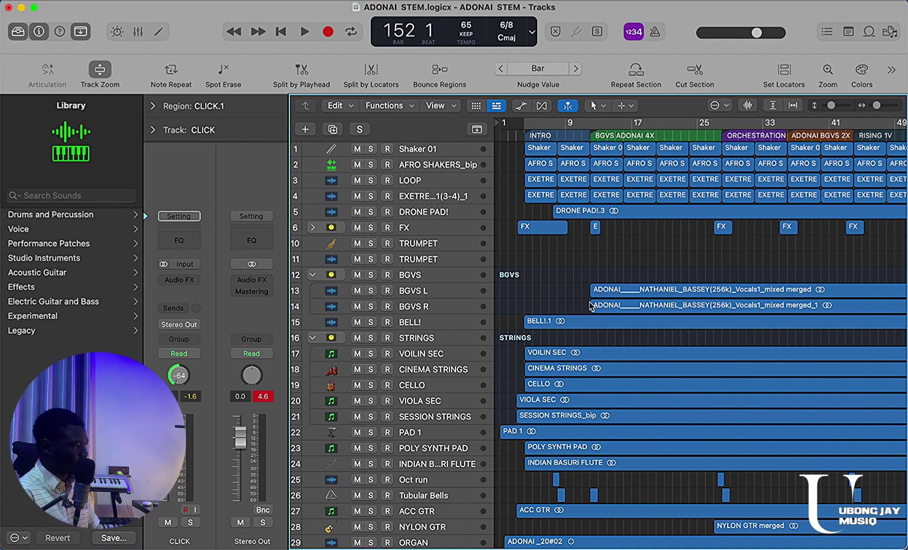
Shrink the track height until all 32 tracks fit and show the arrangement from bar 1
scroll(590, 305, "down", 3)
scroll(590, 305, "down", 5)
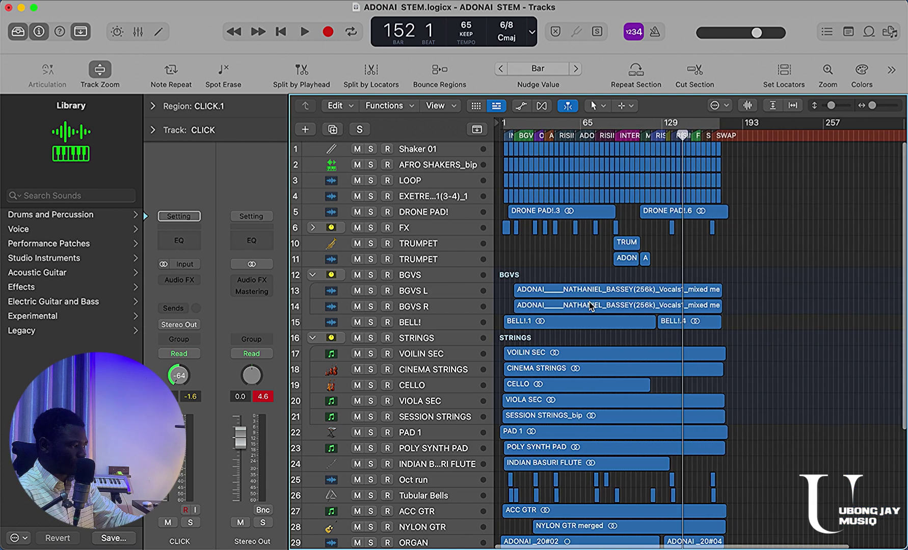
scroll(590, 306, "up", 10)
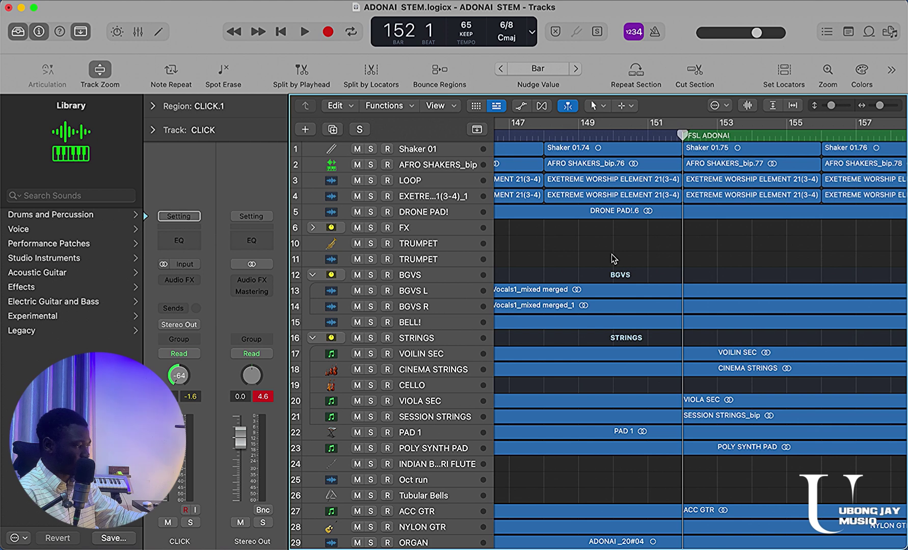
scroll(611, 254, "down", 3)
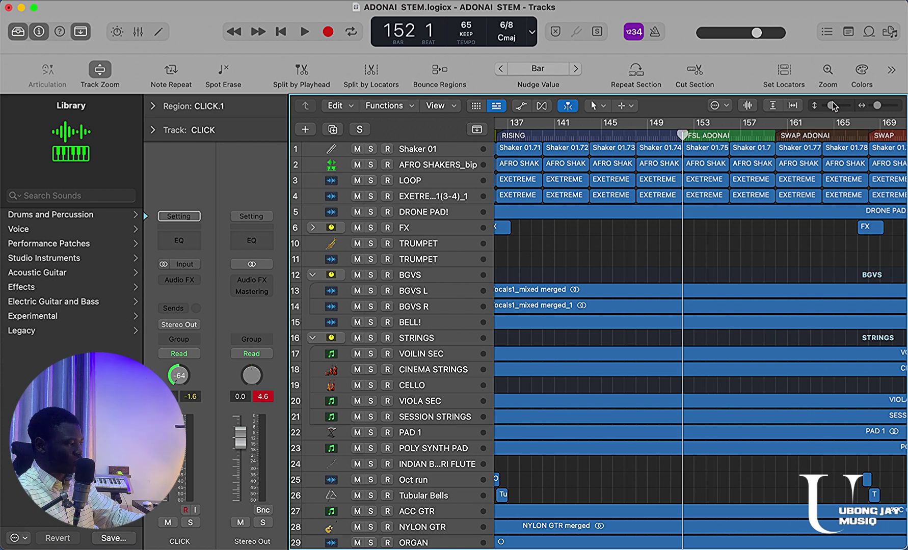
left_click_drag(831, 105, 799, 110)
scroll(741, 381, "down", 5)
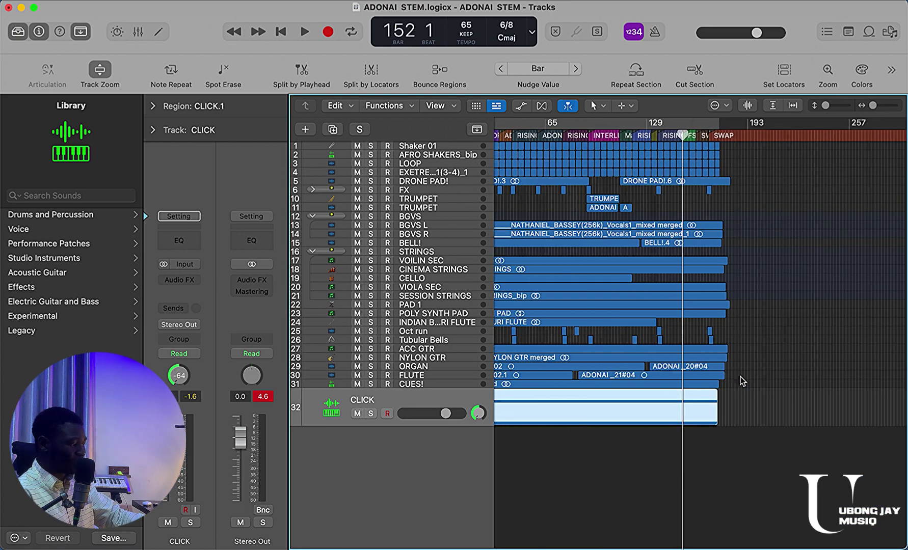
scroll(742, 380, "left", 3)
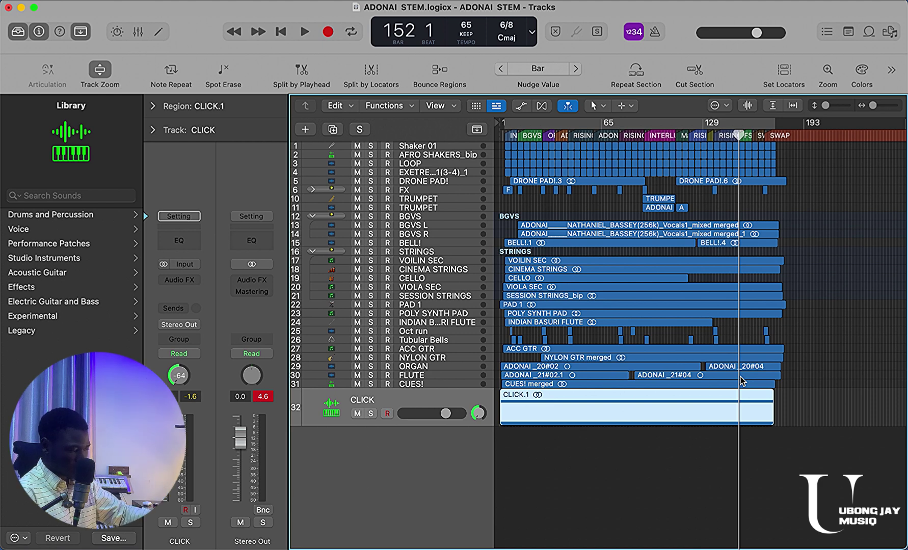
Select every region, review the Stereo Out bounce settings without bouncing, and clear the selection
left_click_drag(831, 481, 494, 142)
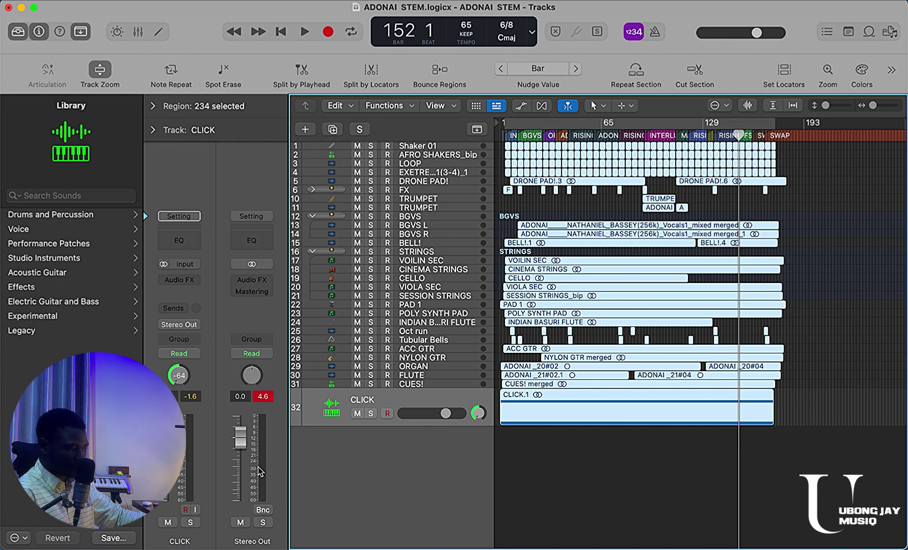
left_click(263, 510)
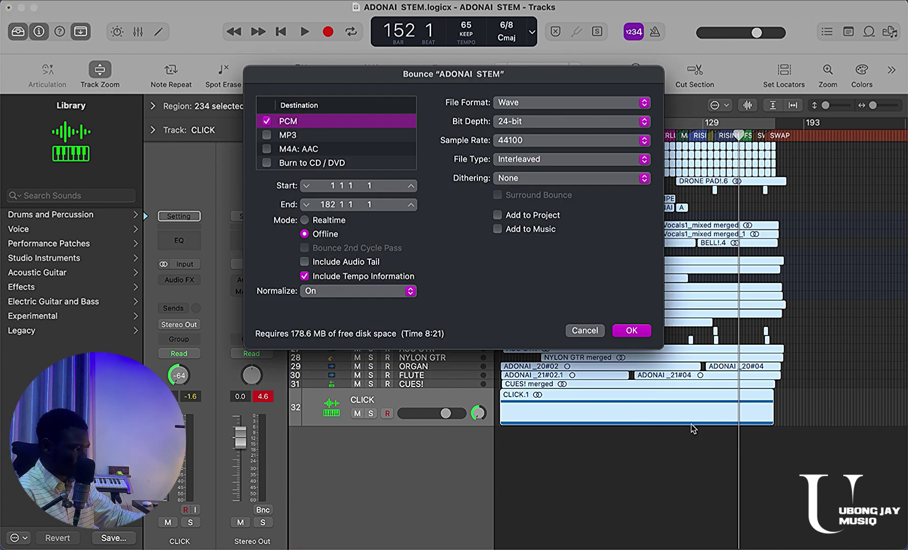
left_click(588, 334)
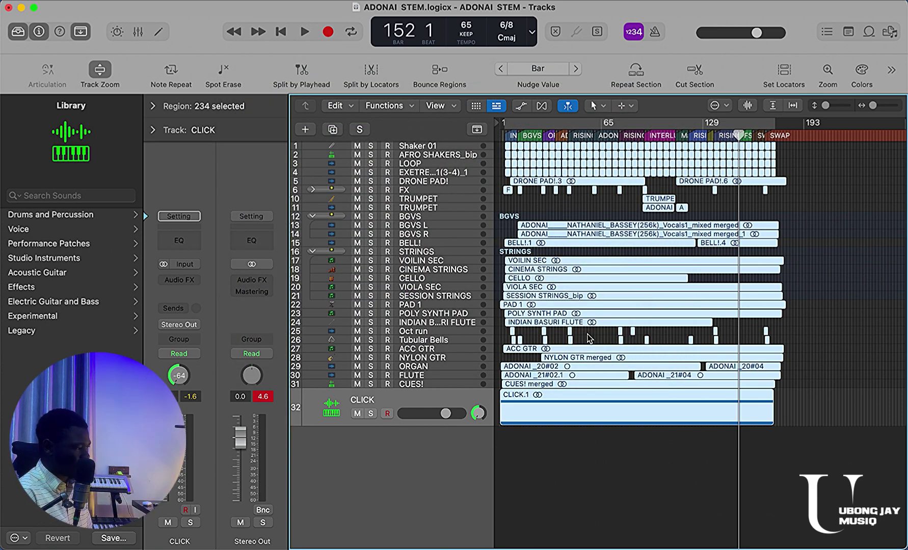
left_click(628, 530)
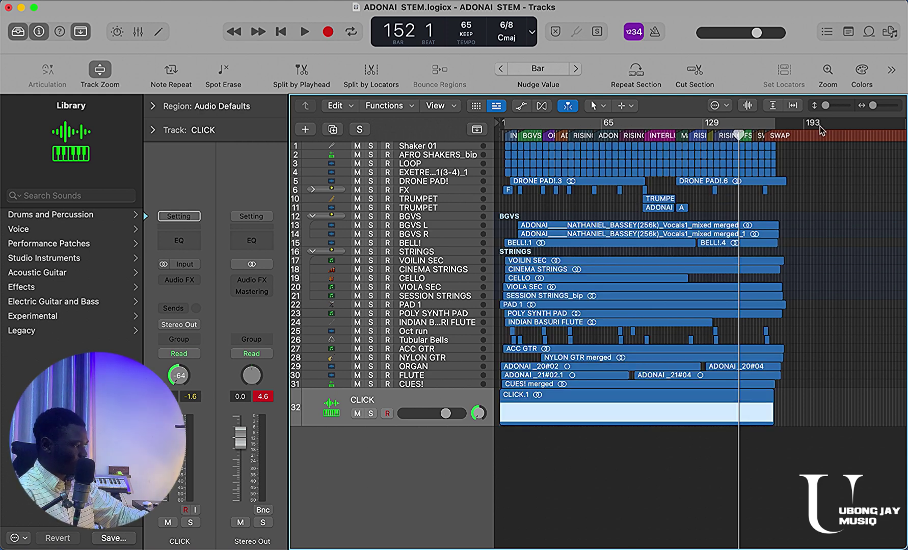
Enlarge the track height so the waveforms are readable and show the first tracks from the INTRO
left_click_drag(825, 108, 834, 105)
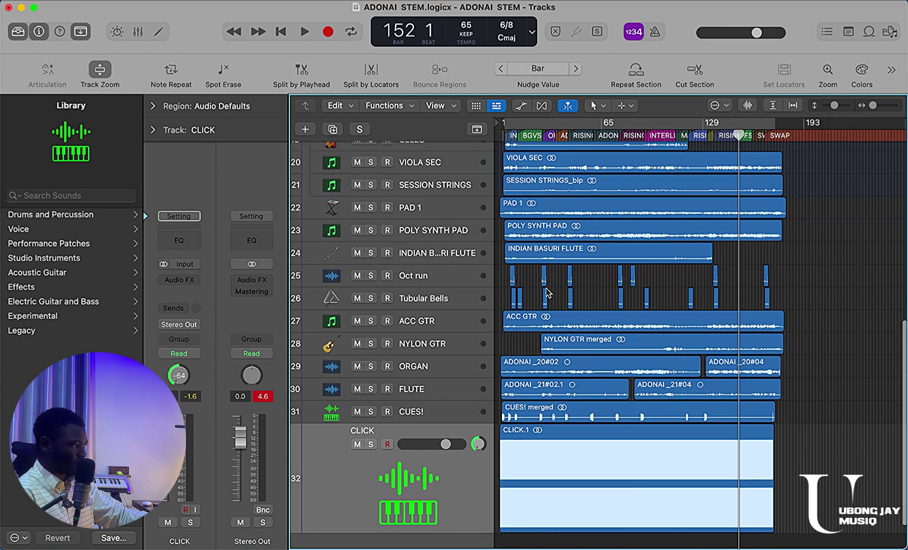
scroll(402, 206, "down", 1)
key("super+Right")
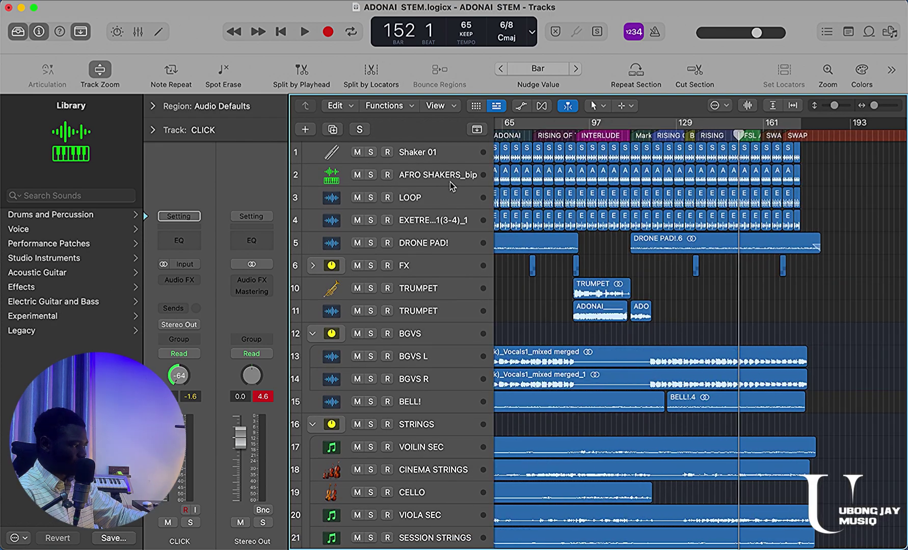
scroll(453, 186, "left", 3)
scroll(450, 187, "left", 5)
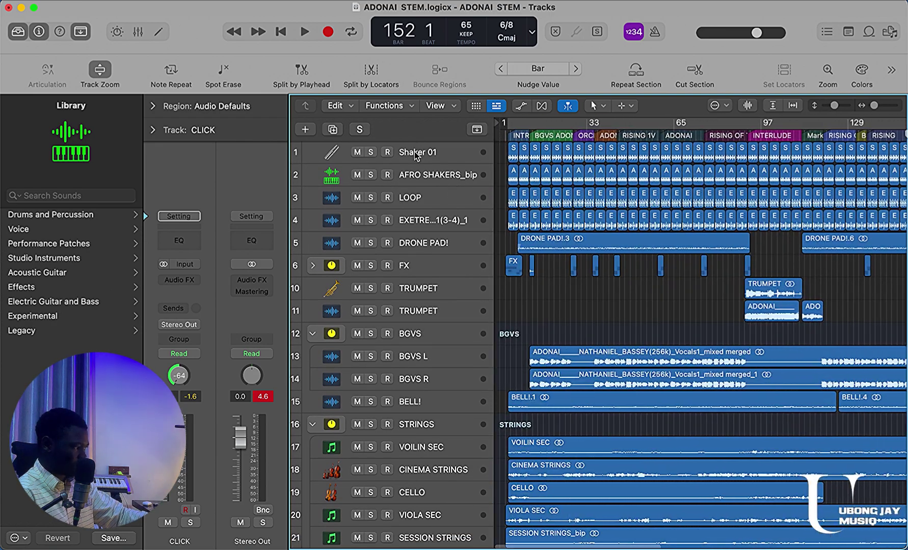
left_click(417, 151)
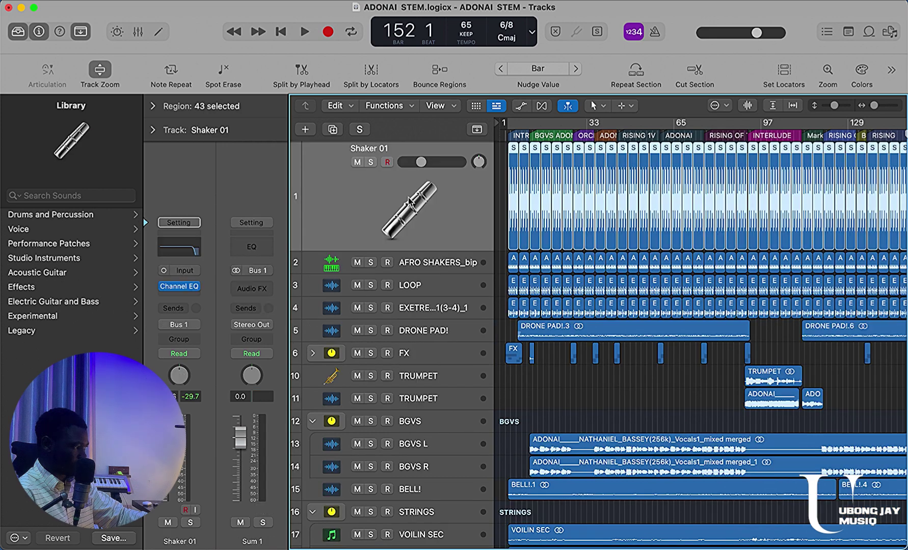
left_click(404, 259)
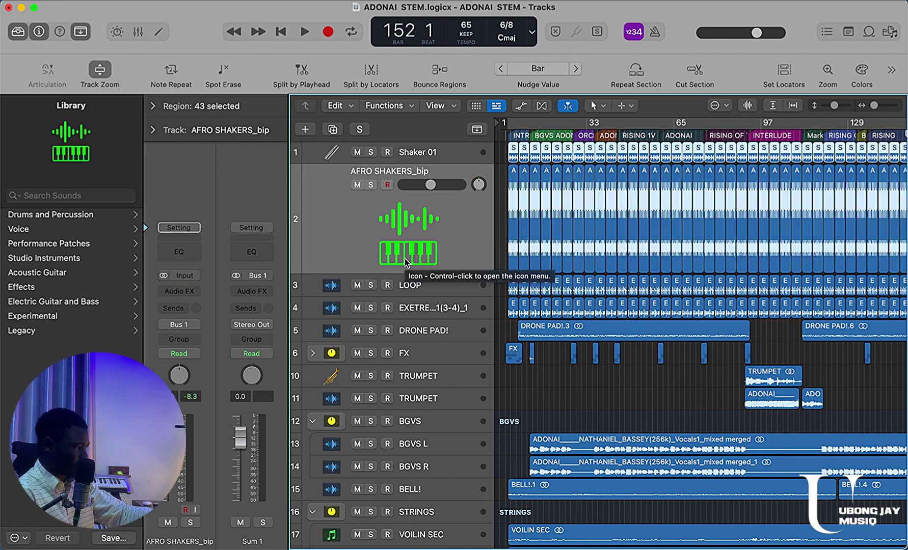
left_click(434, 161)
left_click(425, 153, "shift")
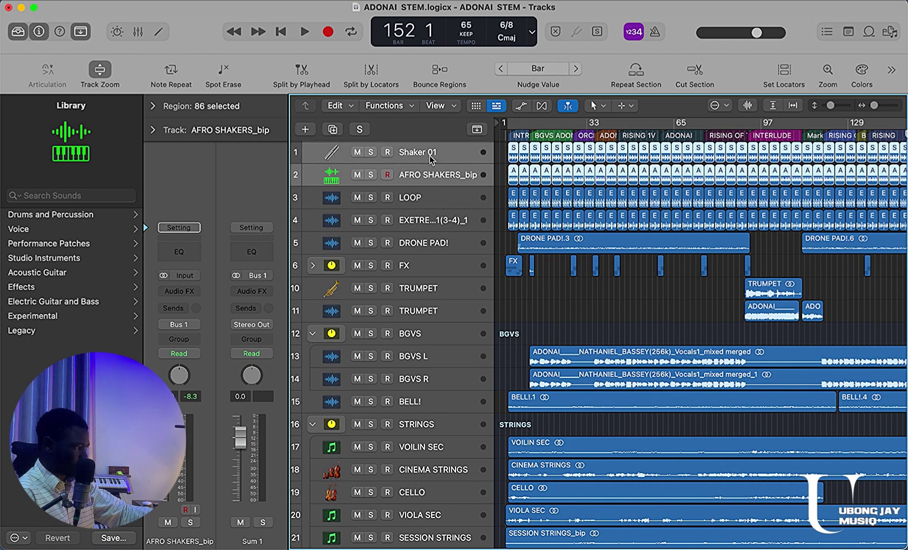
left_click(426, 197, "shift")
left_click(427, 222, "shift")
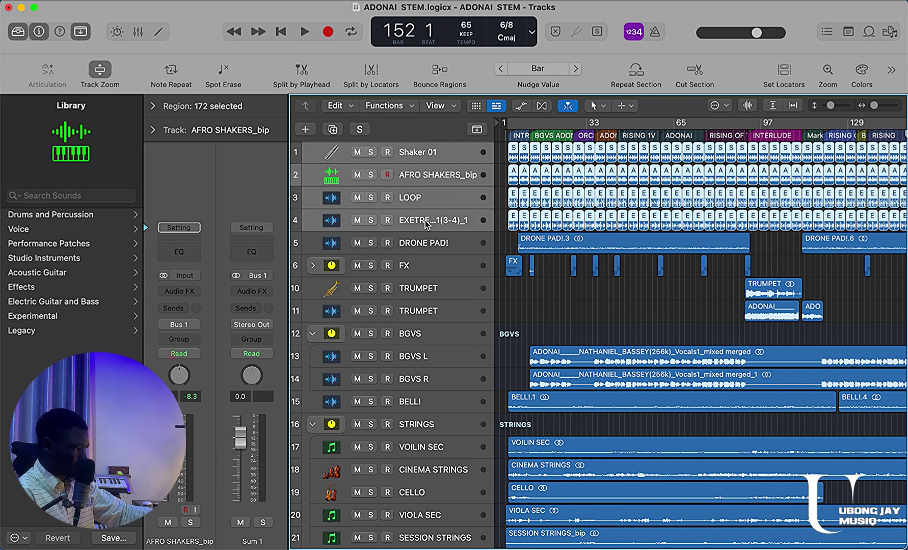
key("super+Left")
key("super+Left")
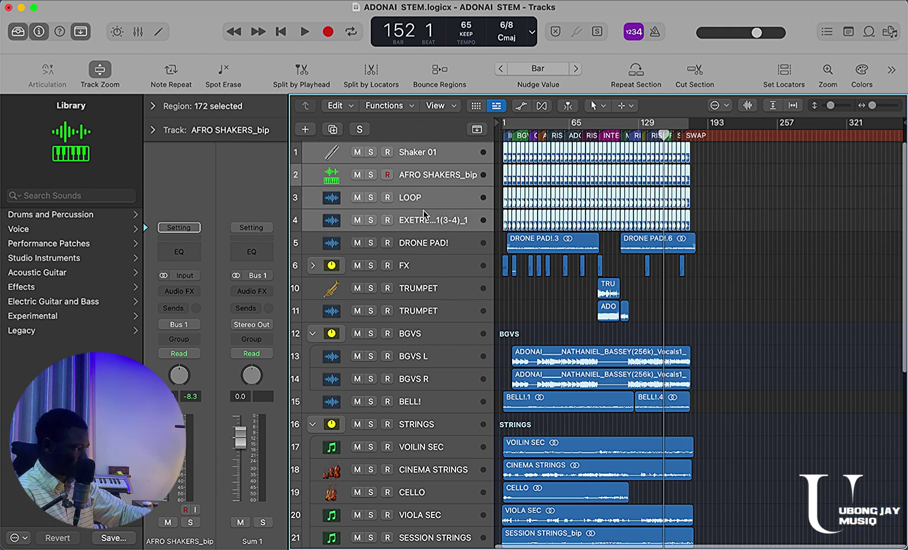
right_click(422, 208)
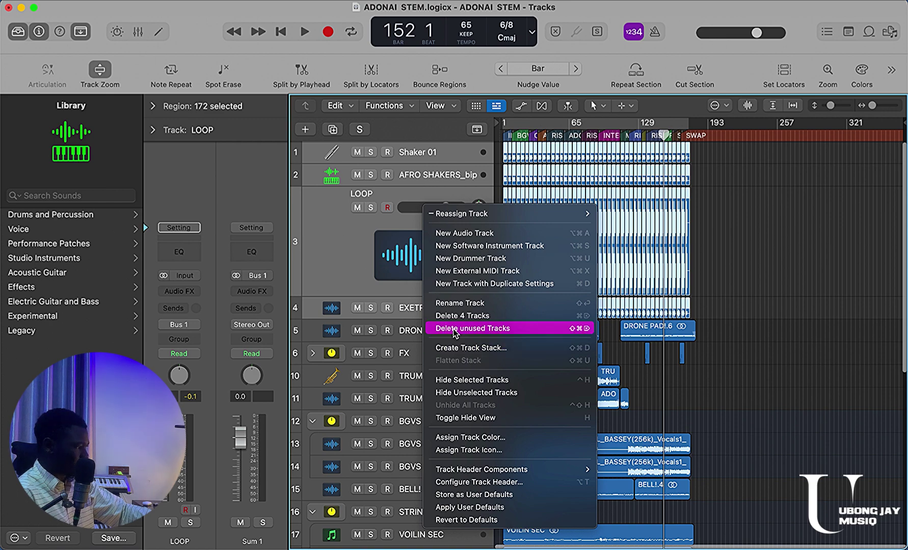
left_click(393, 247)
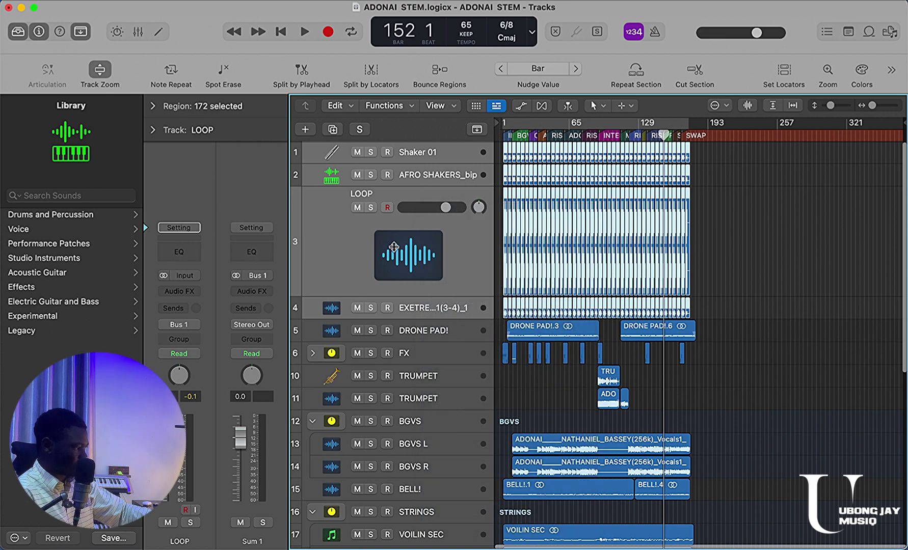
left_click(419, 261)
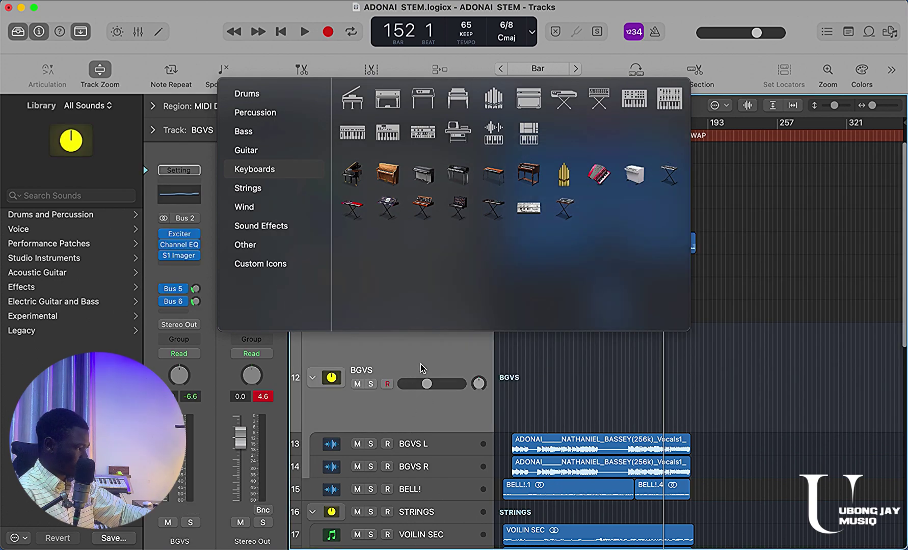
left_click(421, 368)
Group the Shaker 01, AFRO SHAKERS_bip, LOOP and EXETREME WORSHIP ELEMENT 21(3-4)_1 tracks into a summing stack
left_click(414, 222)
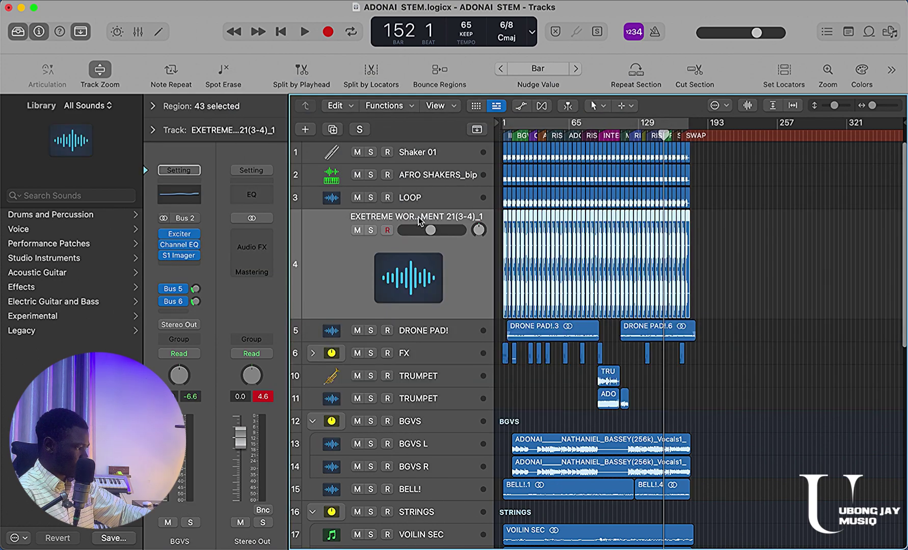
left_click(417, 202, "shift")
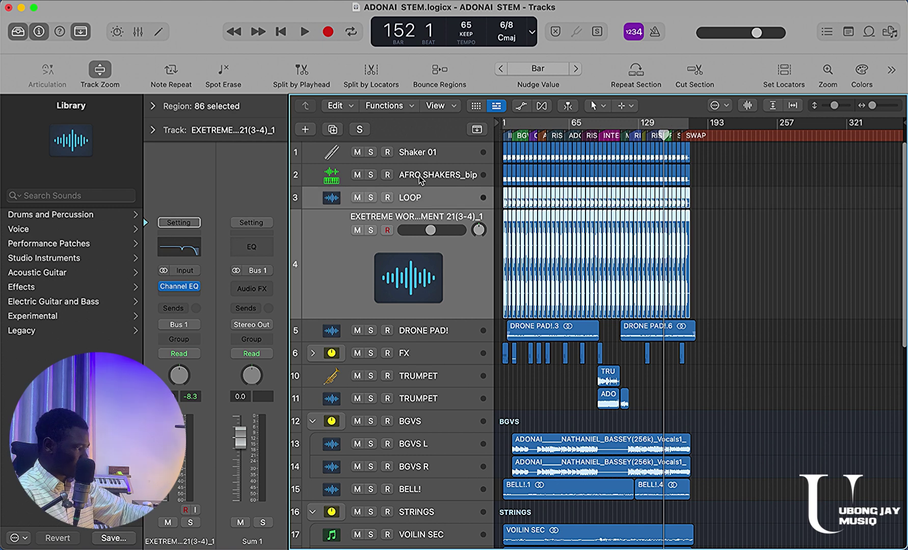
left_click(418, 176, "shift")
left_click(417, 151, "shift")
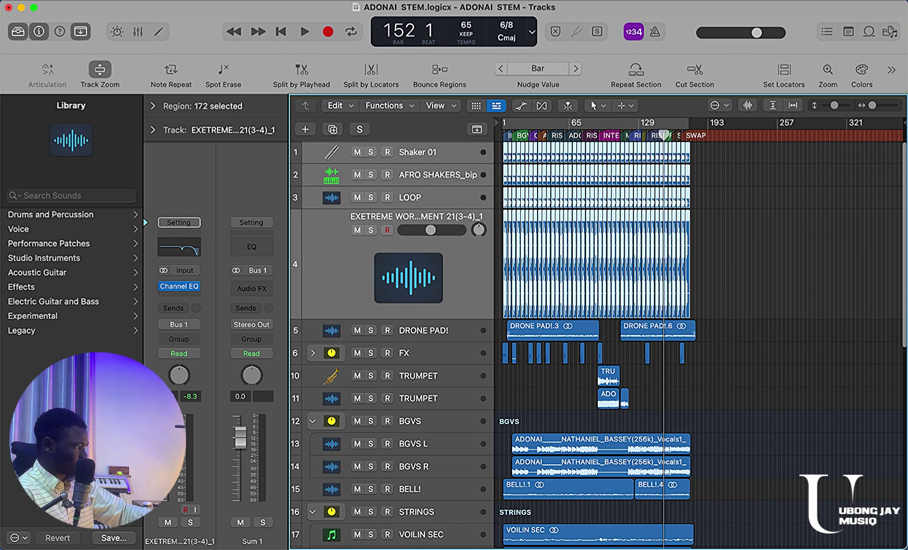
left_click(145, 0)
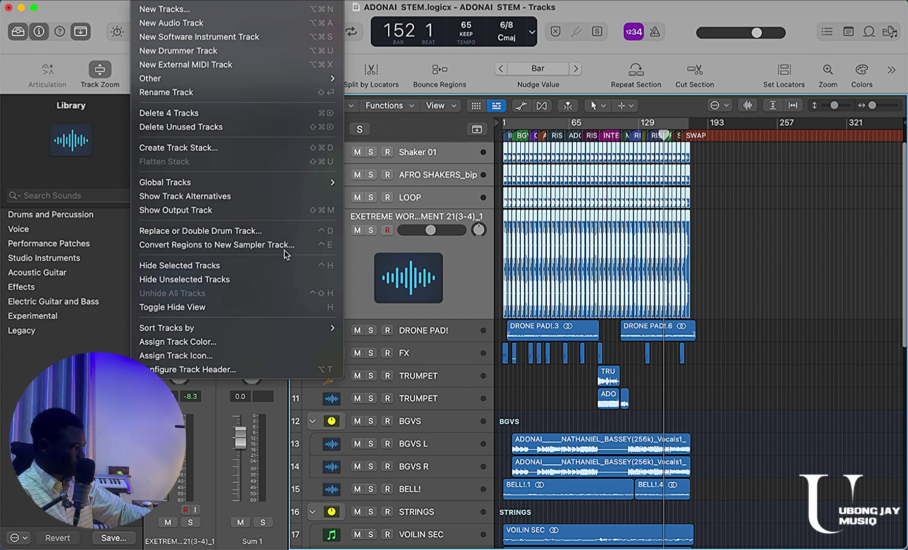
left_click(245, 150)
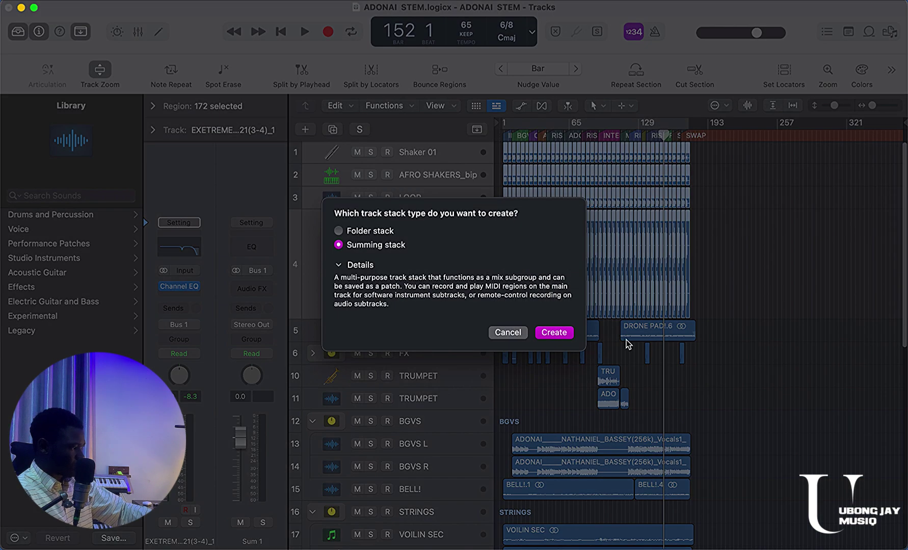
left_click(554, 333)
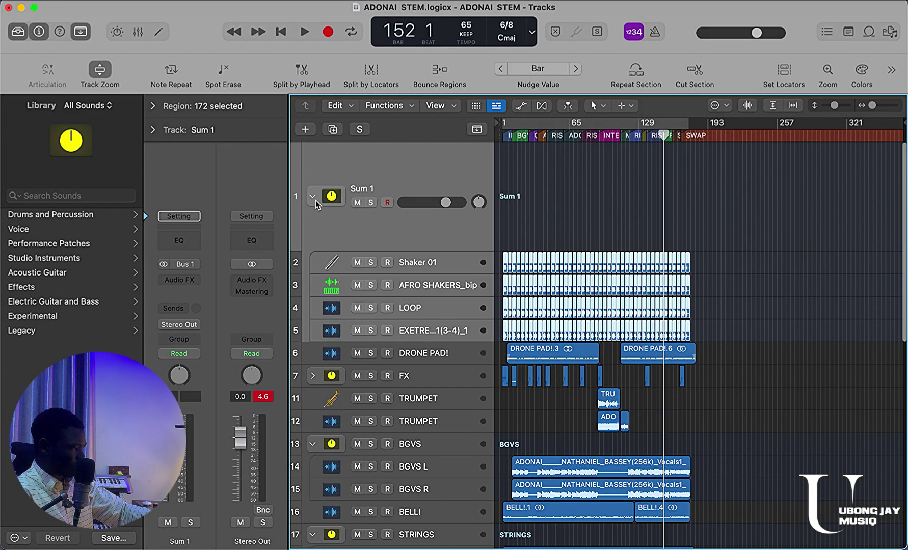
Collapse the new summing stack and rename it LOOP
left_click(313, 198)
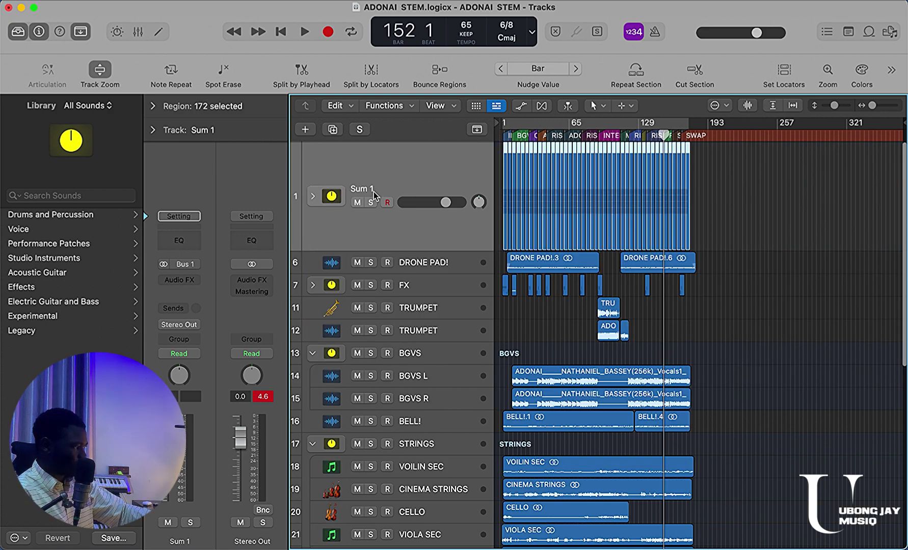
double_click(367, 189)
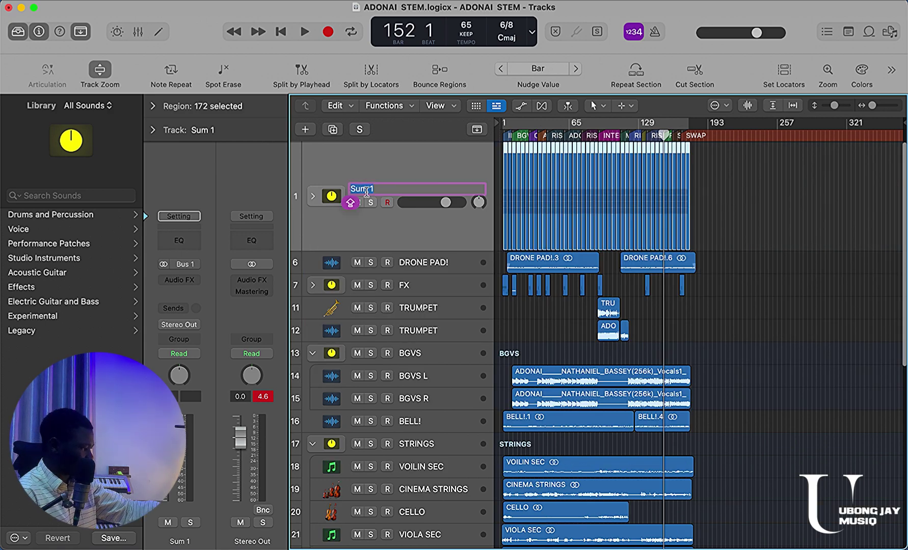
type("LOOP")
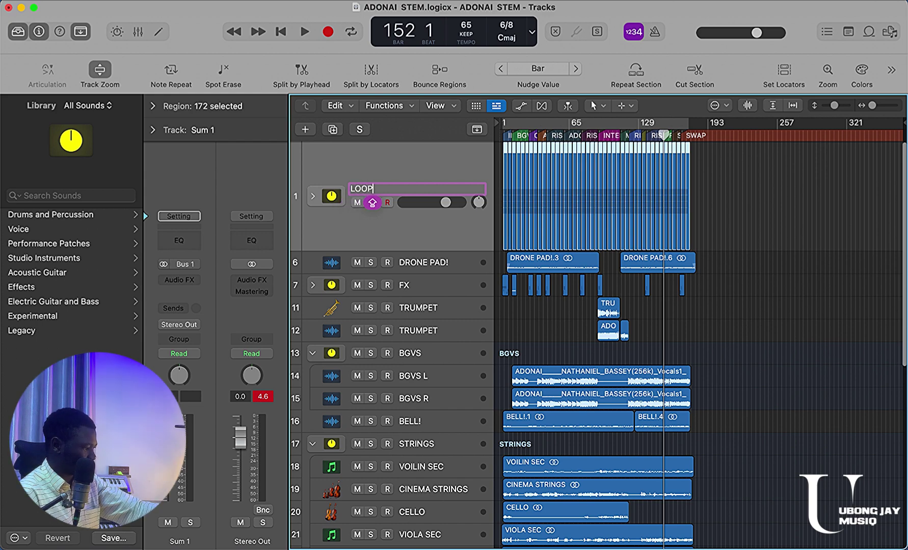
key("Return")
Play the song around the INTERLUDE section and solo the LOOP stack to audition it
key("super+Right")
key("super+Right")
key("super+Right")
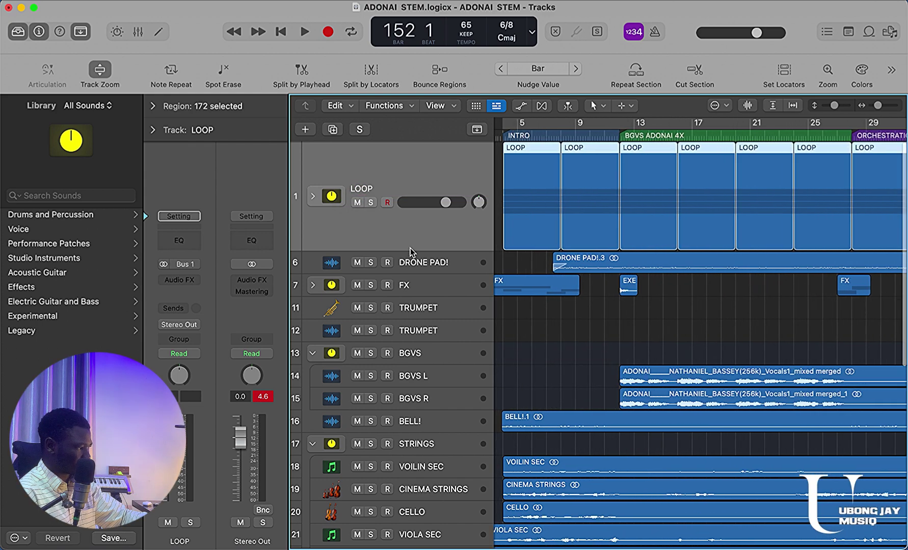
key("super+Left")
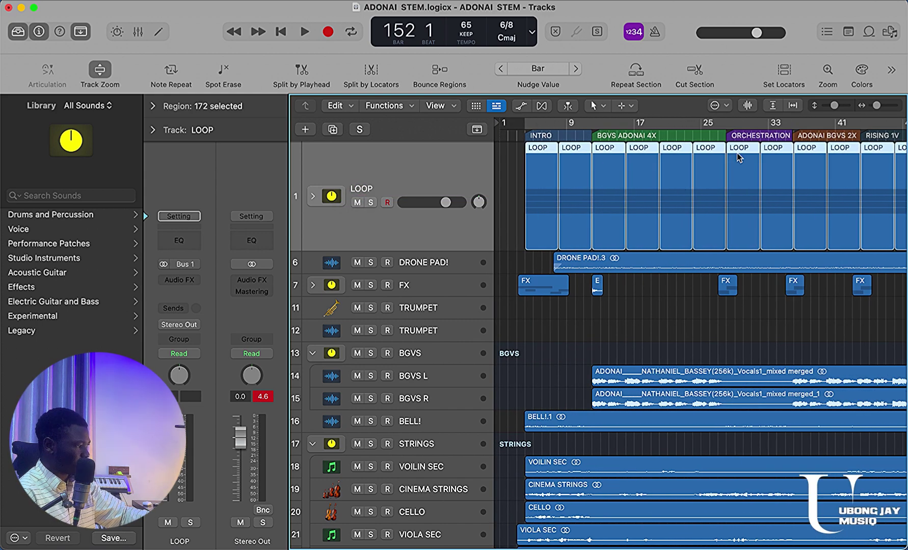
scroll(736, 152, "right", 5)
scroll(758, 136, "right", 8)
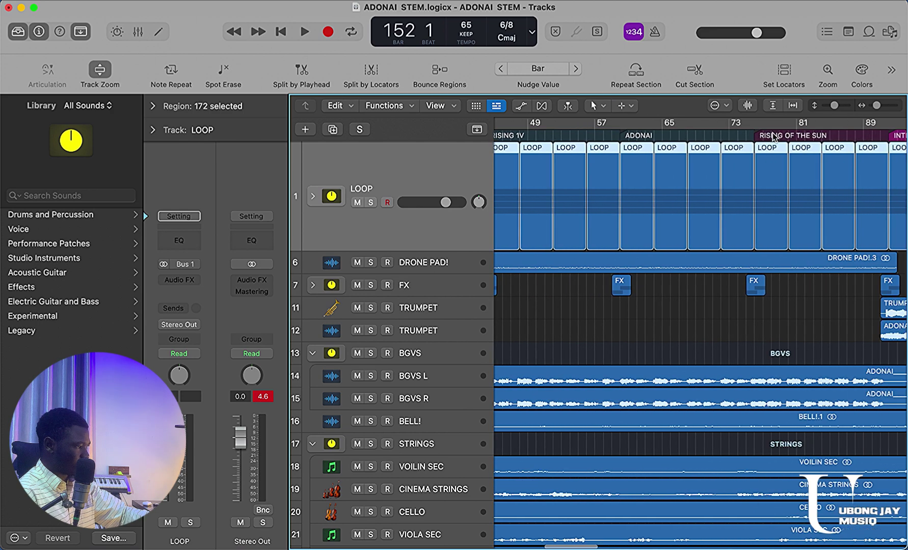
left_click(797, 137)
key("space")
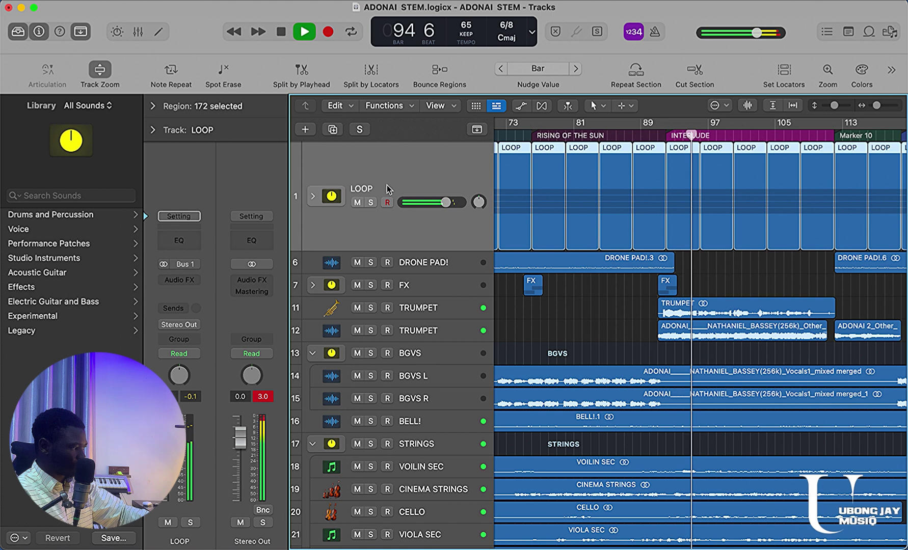
left_click(370, 203)
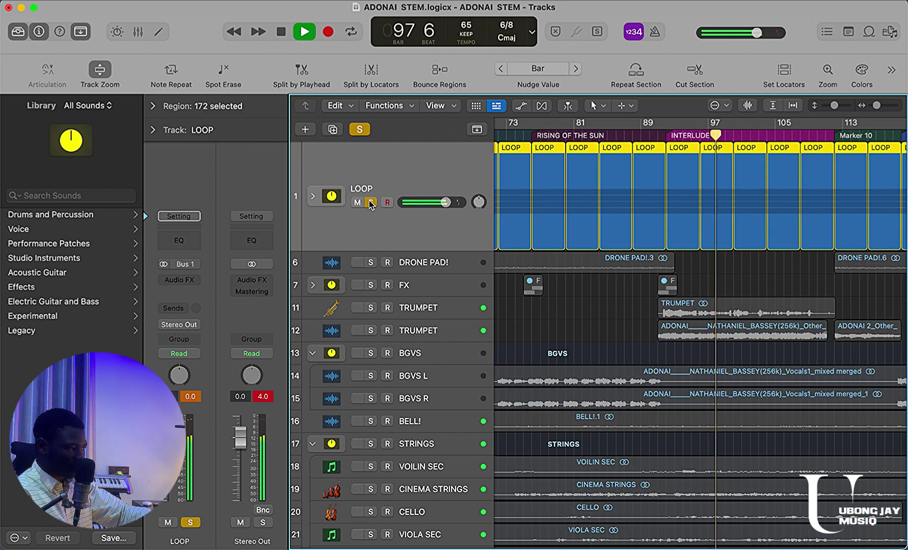
key("super+Left")
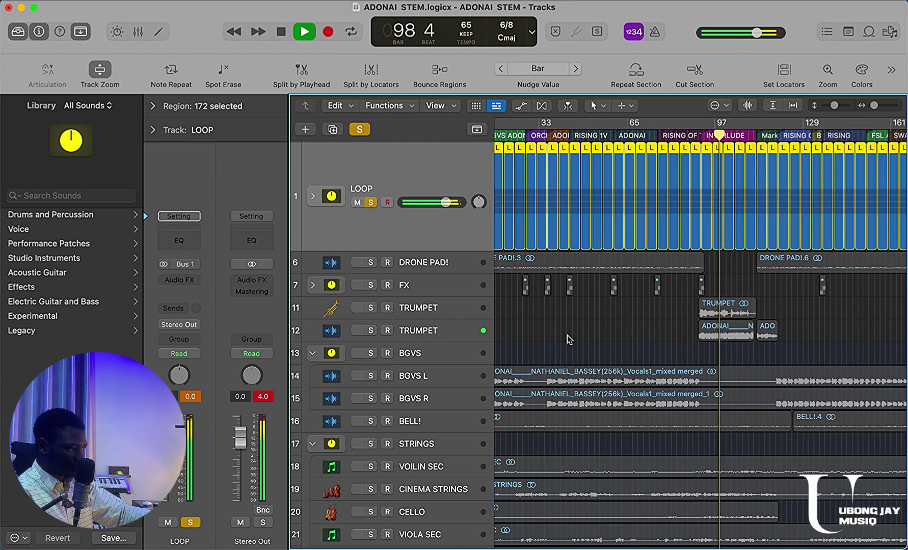
Stop playback and clear the solo on the LOOP stack
key("super+Left")
key("super+Left")
key("space")
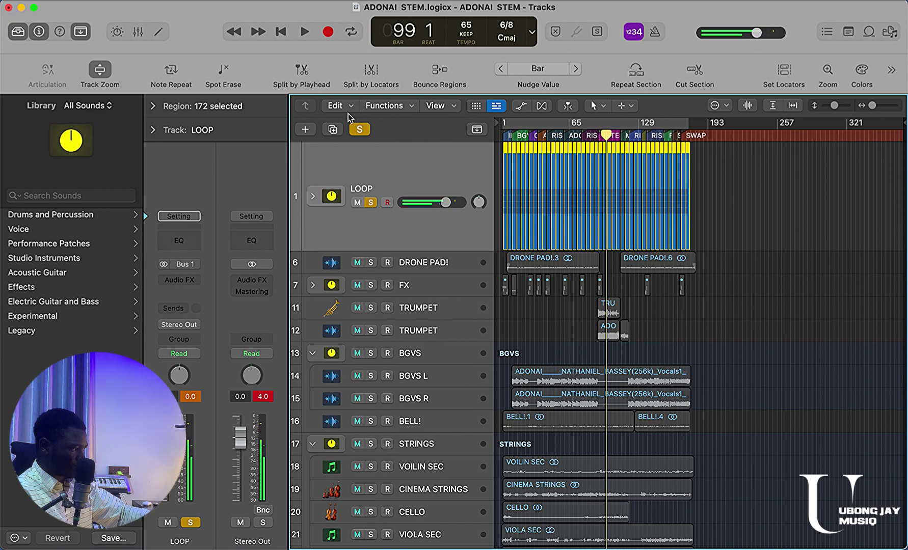
left_click(359, 130)
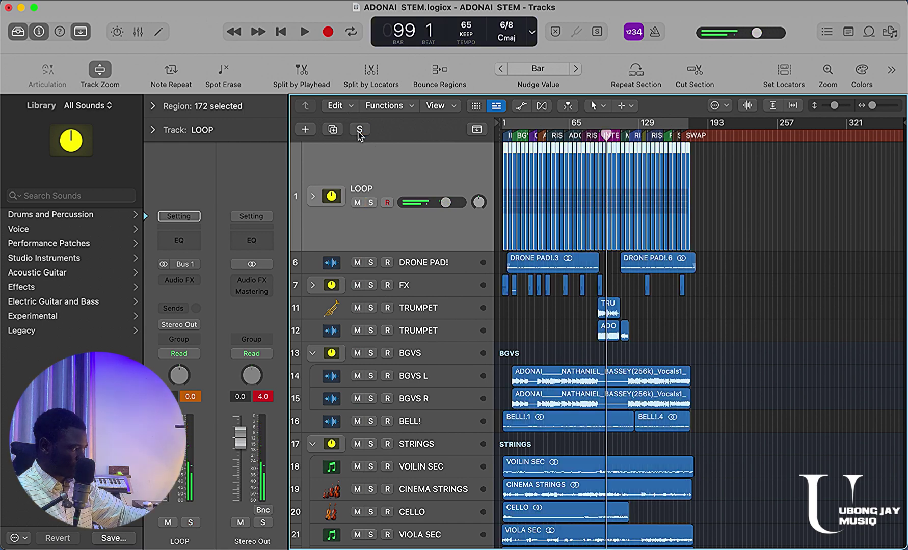
Expand the LOOP stack, review the track list below it, and collapse the stack again
left_click(312, 199)
scroll(312, 206, "down", 10)
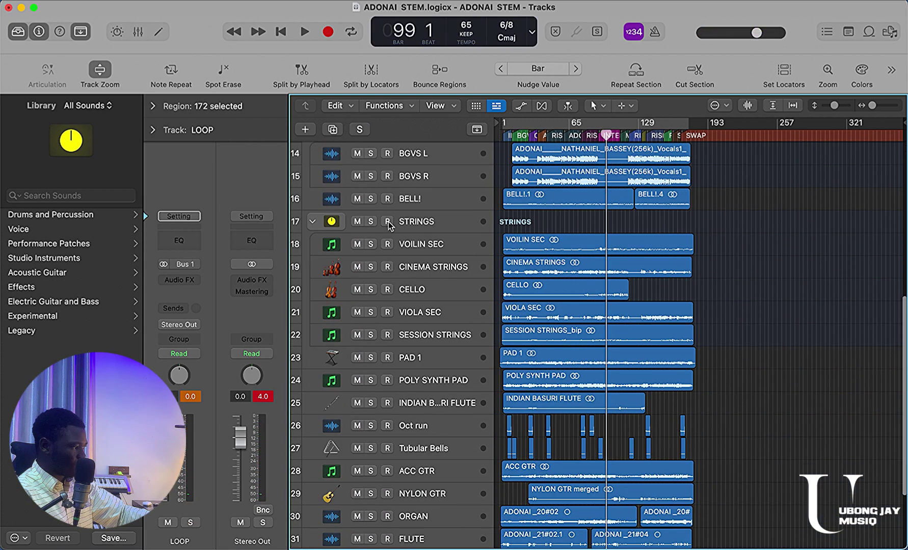
scroll(313, 201, "up", 10)
left_click(312, 194)
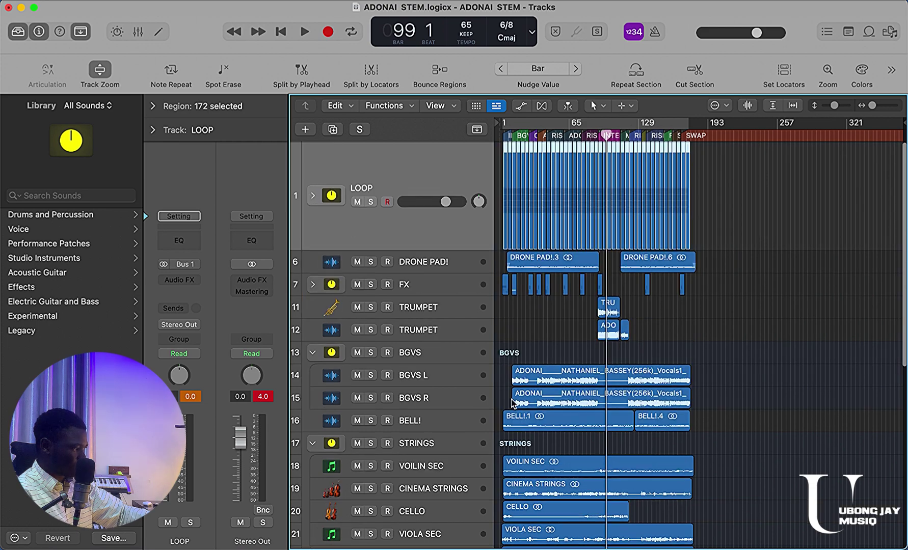
Collapse the STRINGS and BGVS stacks, and briefly expand FX to check its member tracks
scroll(437, 230, "down", 3)
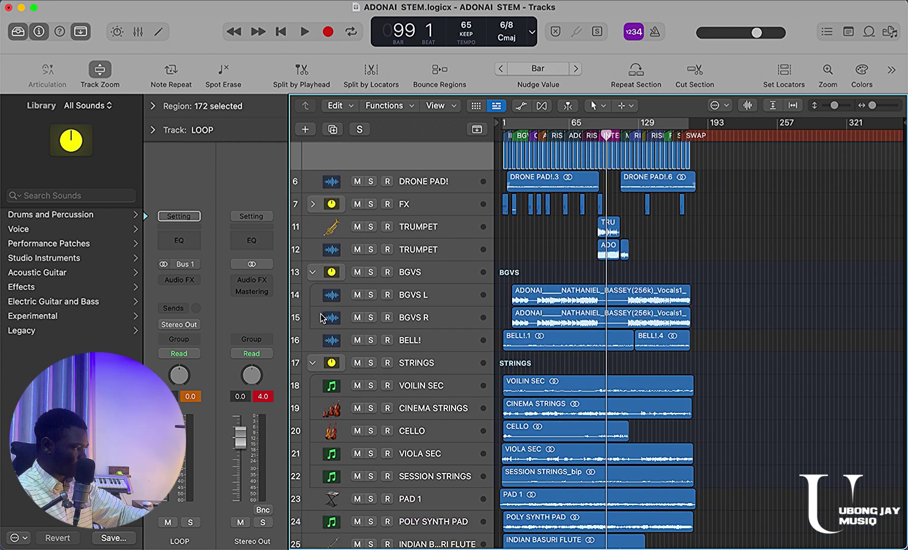
scroll(322, 317, "down", 2)
scroll(321, 317, "down", 9)
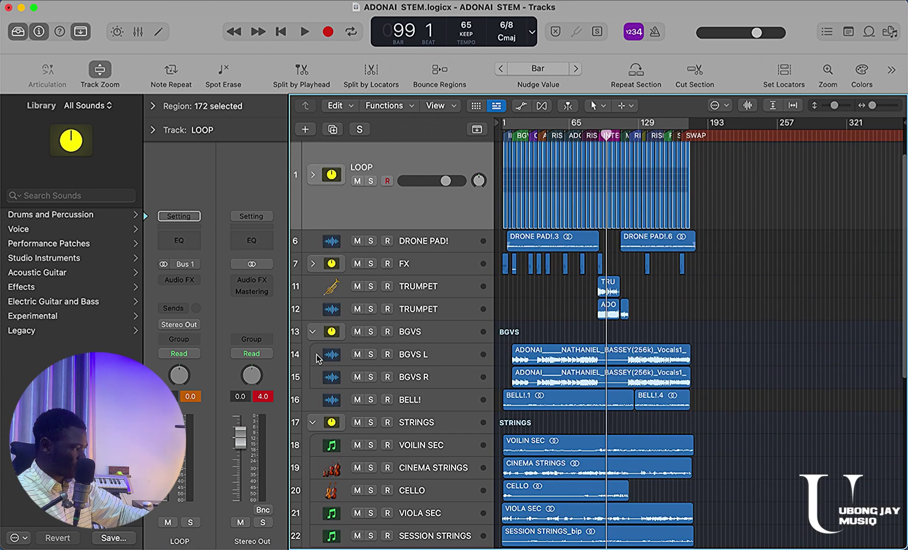
left_click(310, 421)
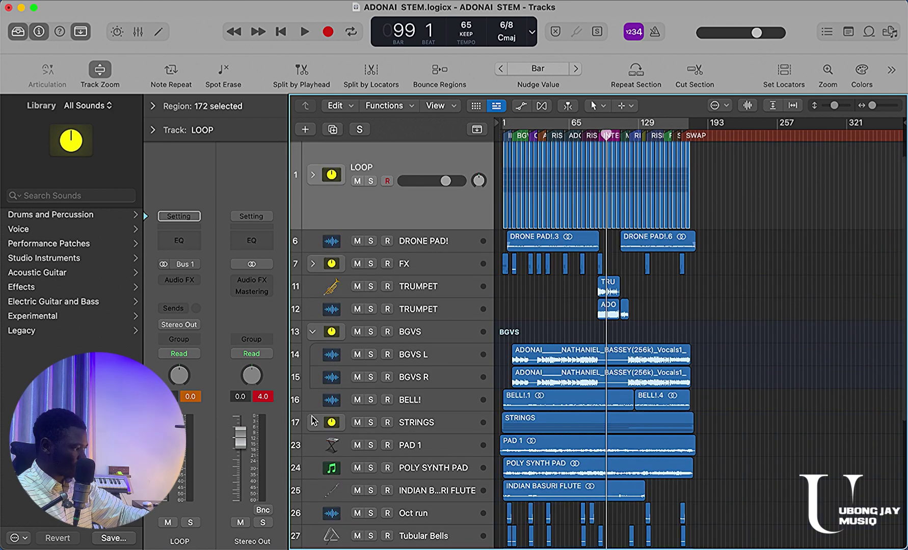
left_click(313, 332)
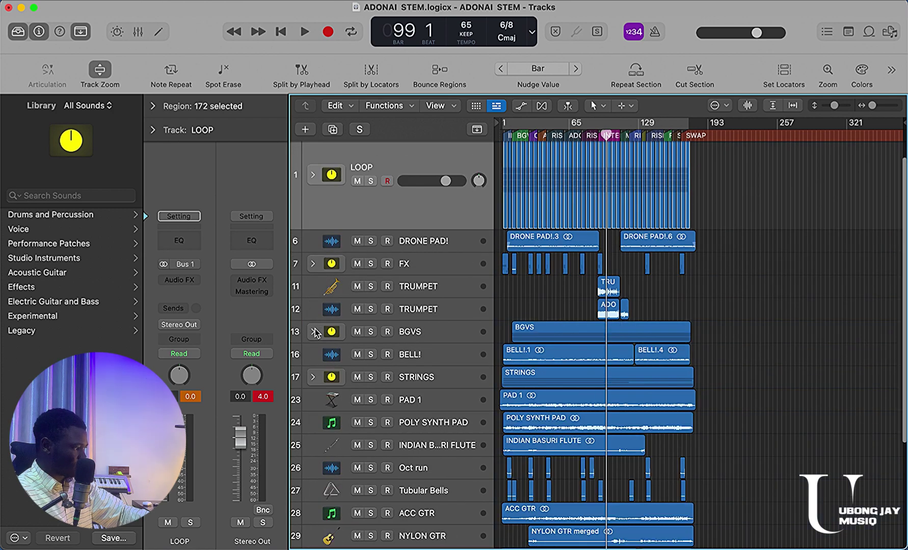
left_click(313, 264)
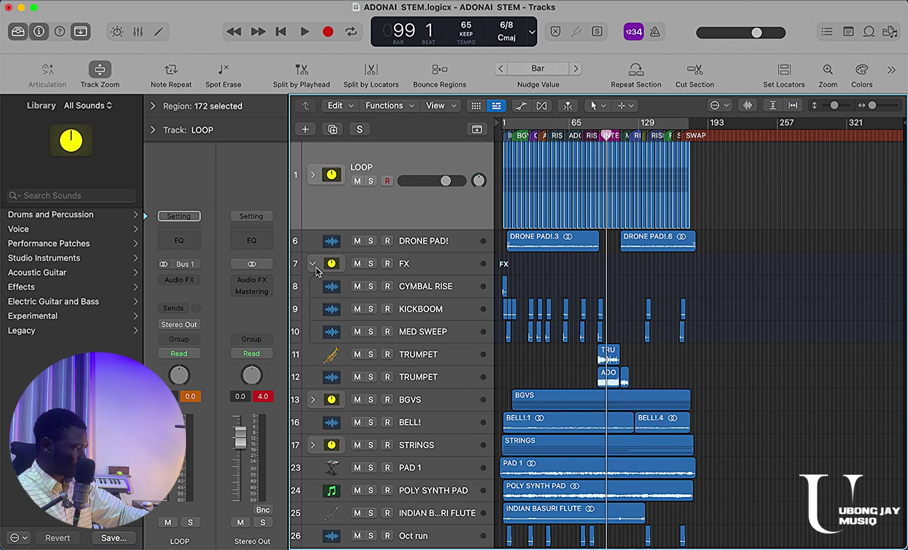
left_click(315, 265)
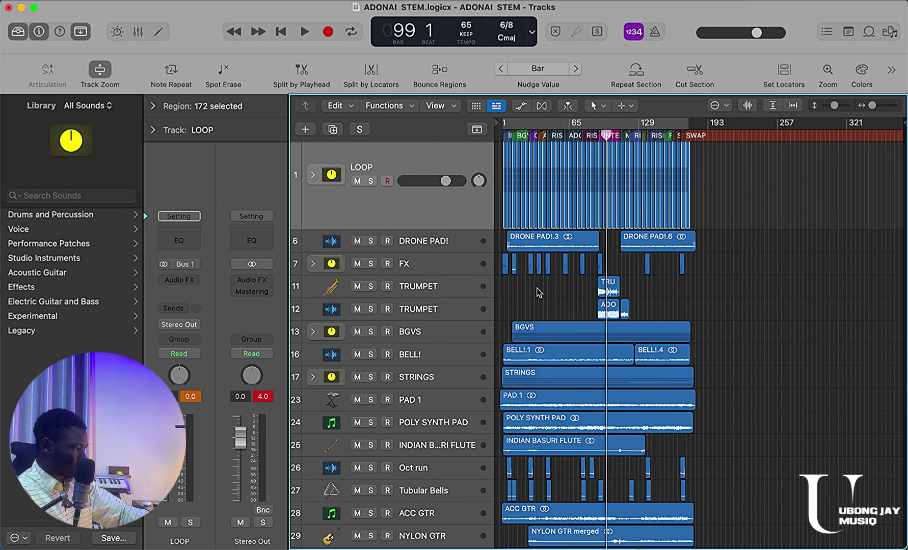
Select all regions on the tracks from DRONE PAD! down to FLUTE, leaving LOOP, CUES! and CLICK out
scroll(538, 292, "up", 8)
scroll(631, 186, "right", 4)
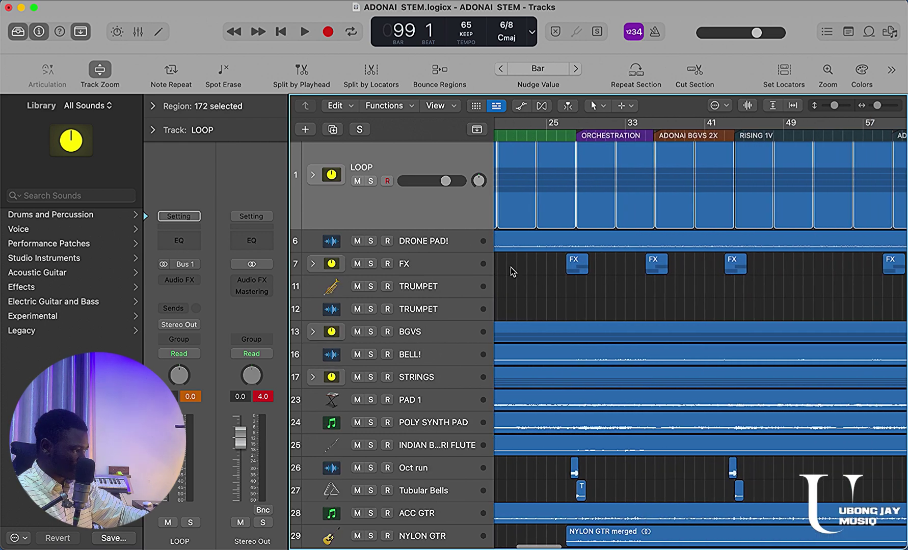
scroll(429, 341, "down", 5)
scroll(429, 342, "down", 6)
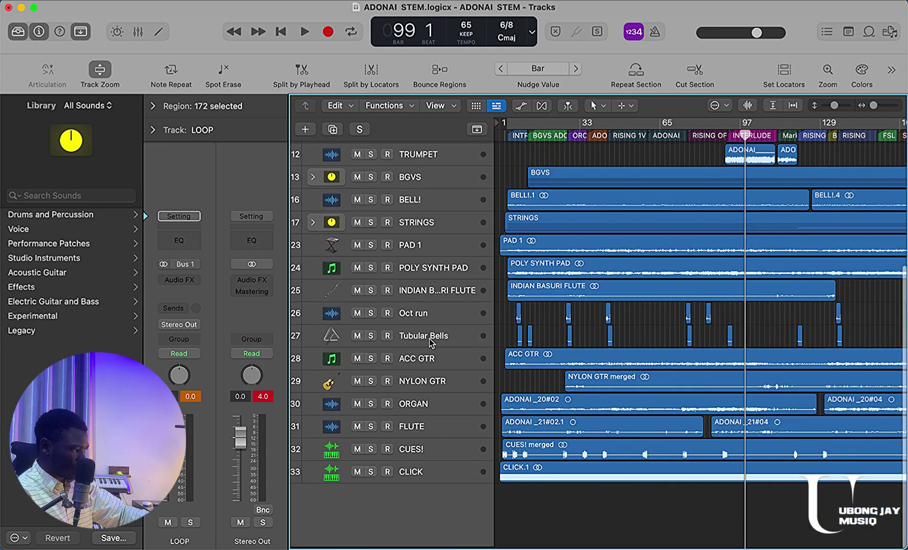
scroll(430, 342, "down", 5)
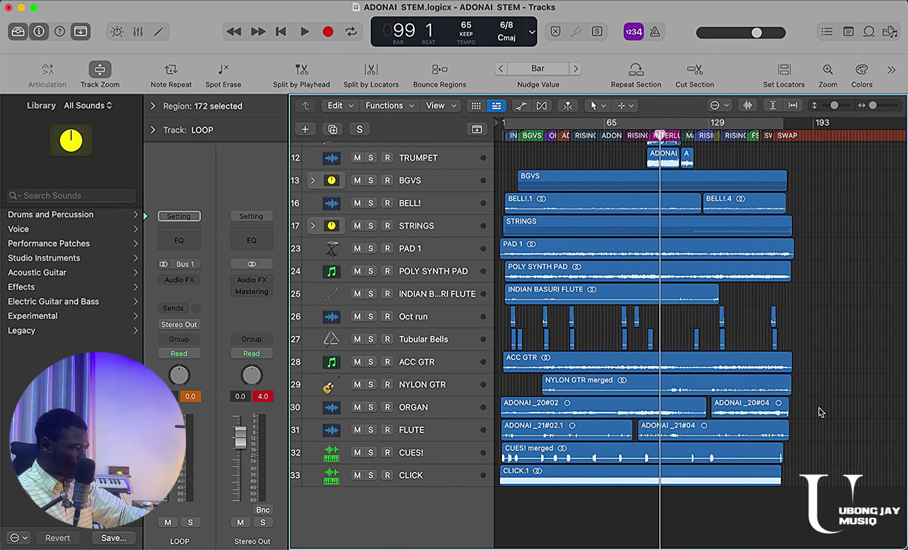
left_click_drag(820, 412, 486, 261)
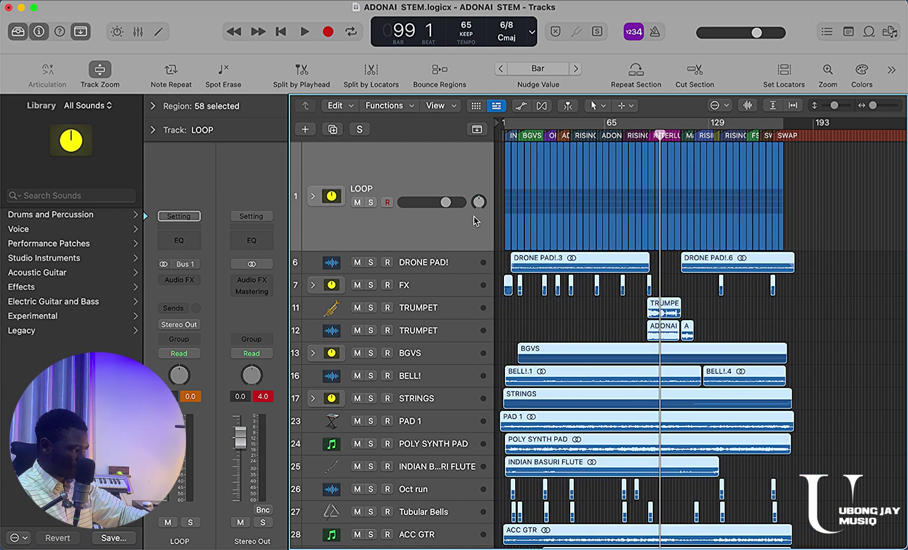
scroll(537, 324, "down", 5)
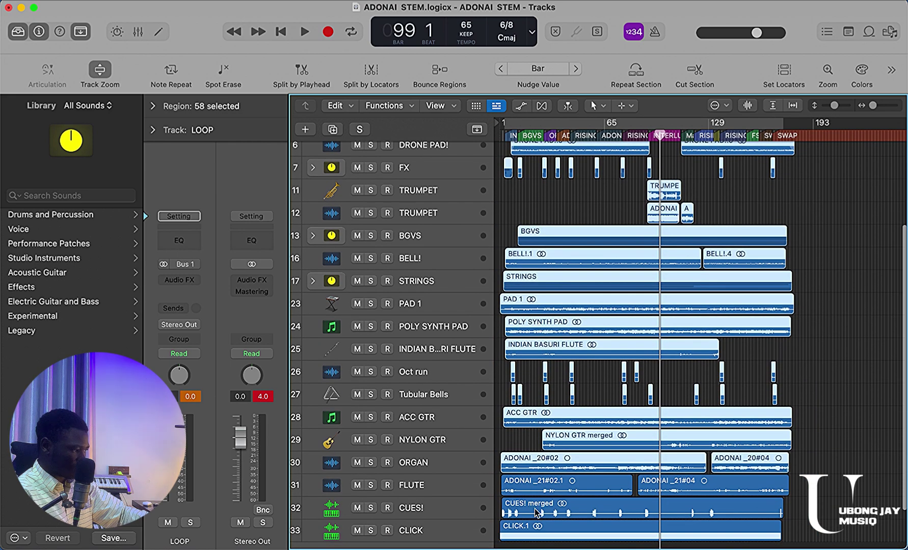
scroll(545, 337, "down", 3)
left_click_drag(810, 430, 475, 289)
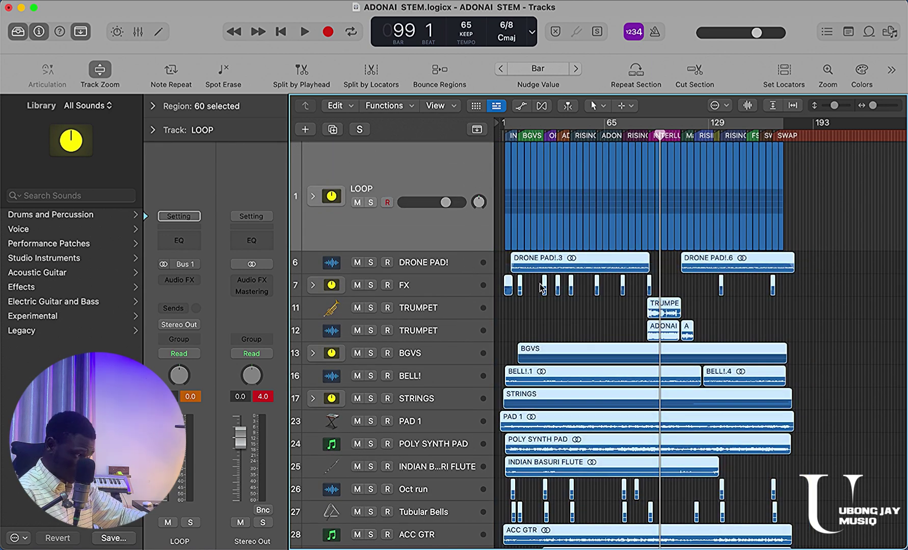
scroll(541, 287, "down", 5)
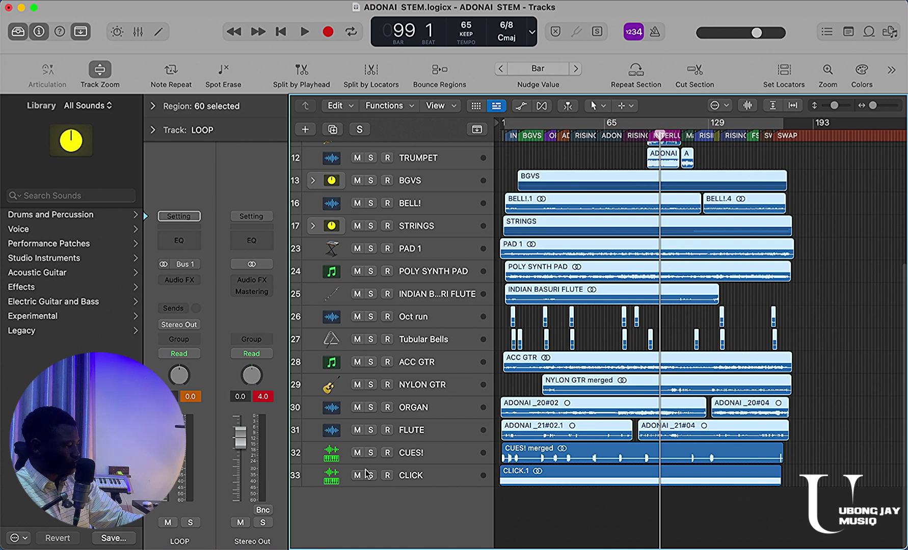
Solo the CUES! and CLICK tracks and examine the CUES! waveform from the start of the song
left_click(371, 454)
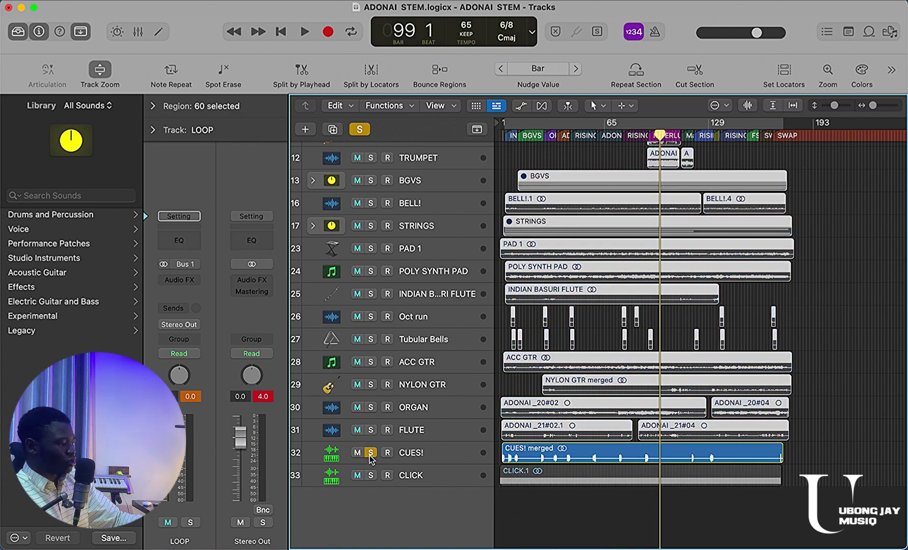
left_click(370, 475)
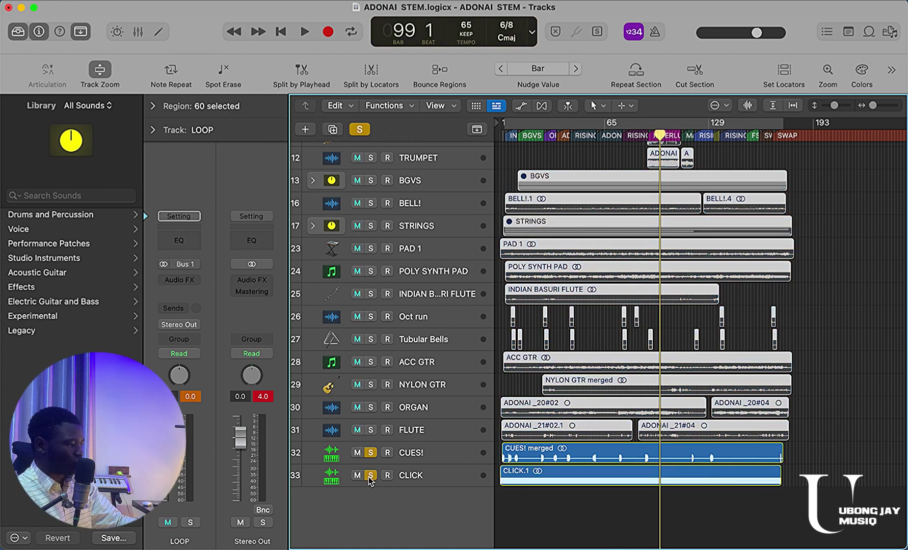
left_click(430, 455)
key("super+Right")
key("super+Right")
key("super+Right")
key("super+Right")
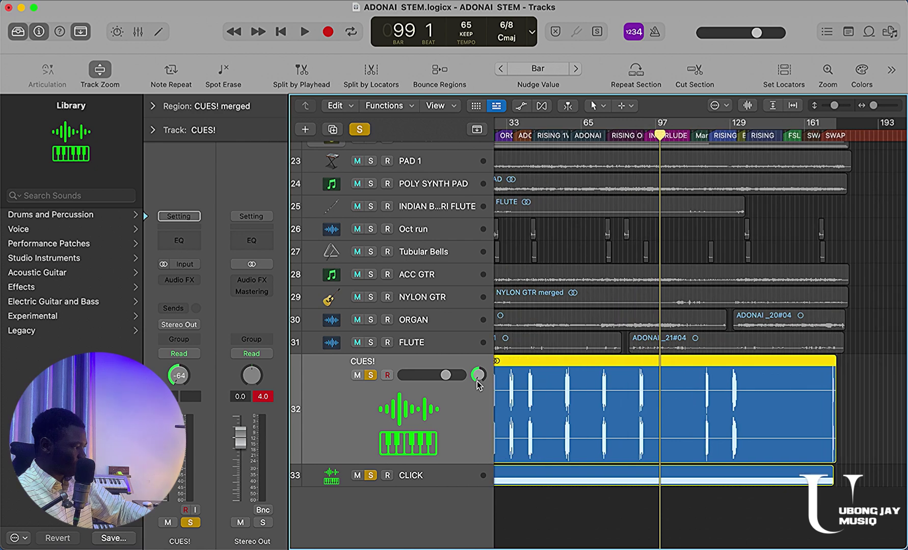
scroll(508, 418, "left", 10)
scroll(508, 418, "left", 5)
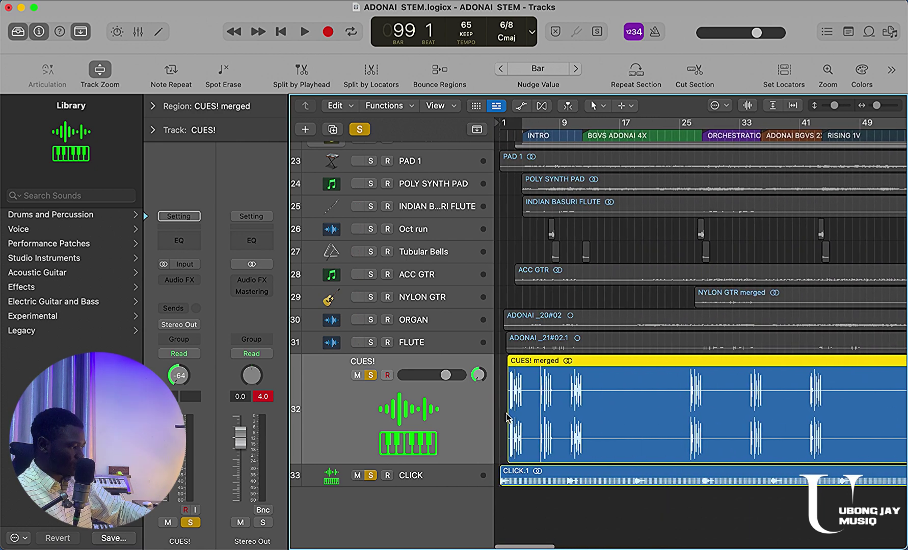
Compare the enlarged CLICK and CUES! waveforms around the INTRO section
left_click(464, 476)
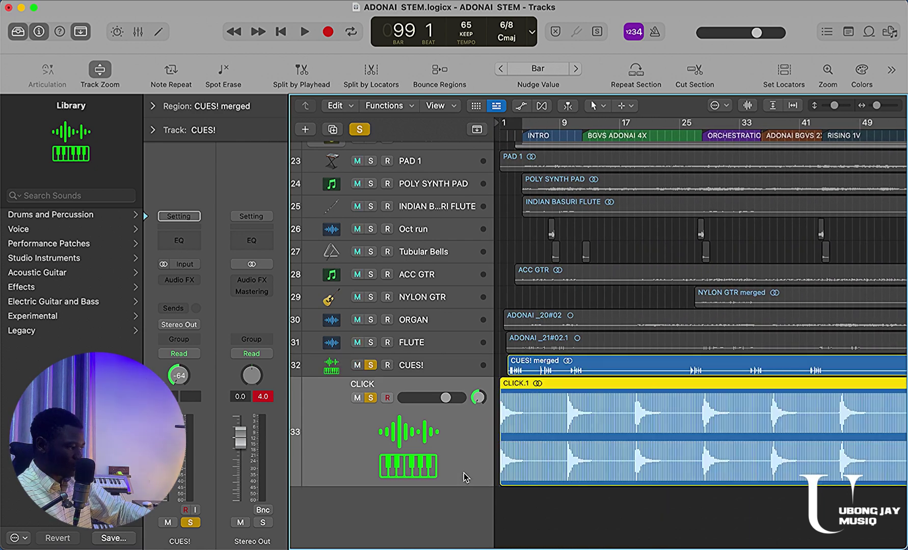
left_click(461, 371)
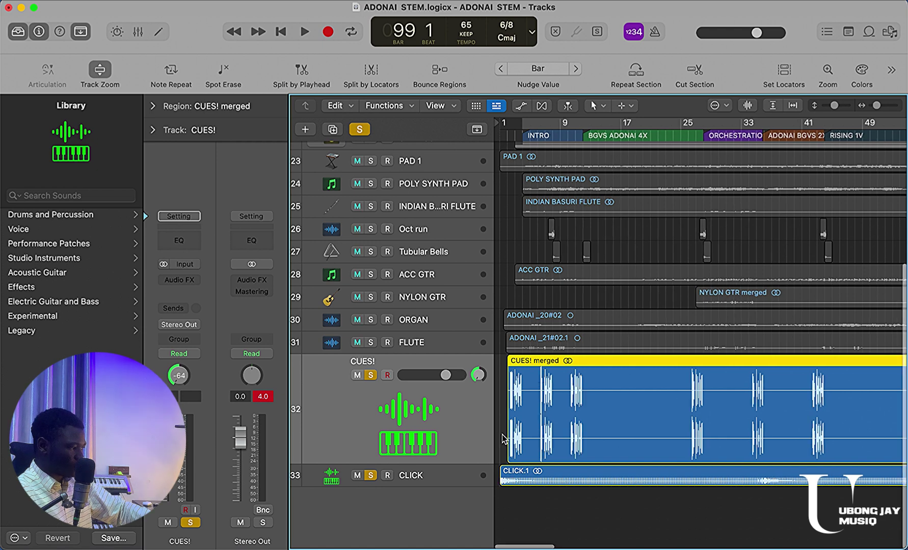
key("super+Right")
key("super+Right")
key("super+Right")
left_click(513, 421)
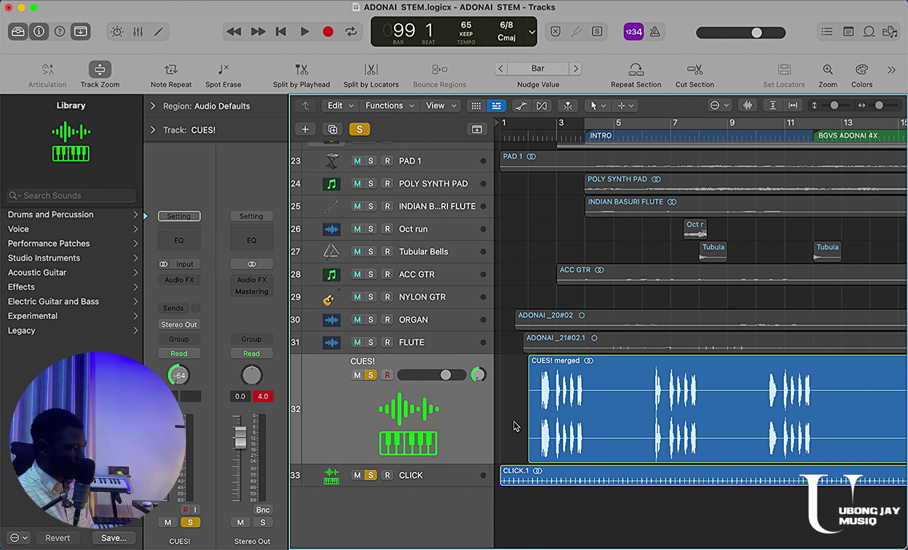
key("Down")
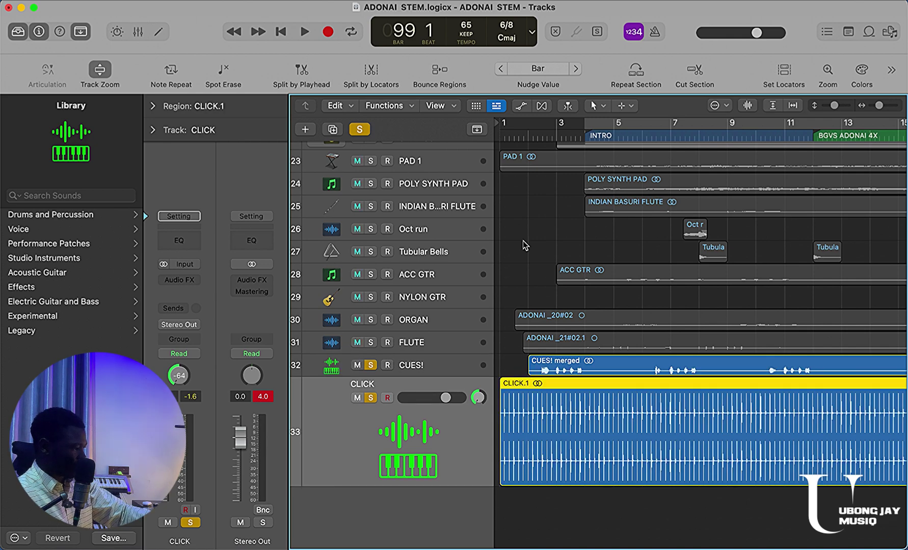
Deselect the regions and clear the solos on the CUES! and CLICK tracks
left_click(523, 241)
scroll(524, 241, "up", 5)
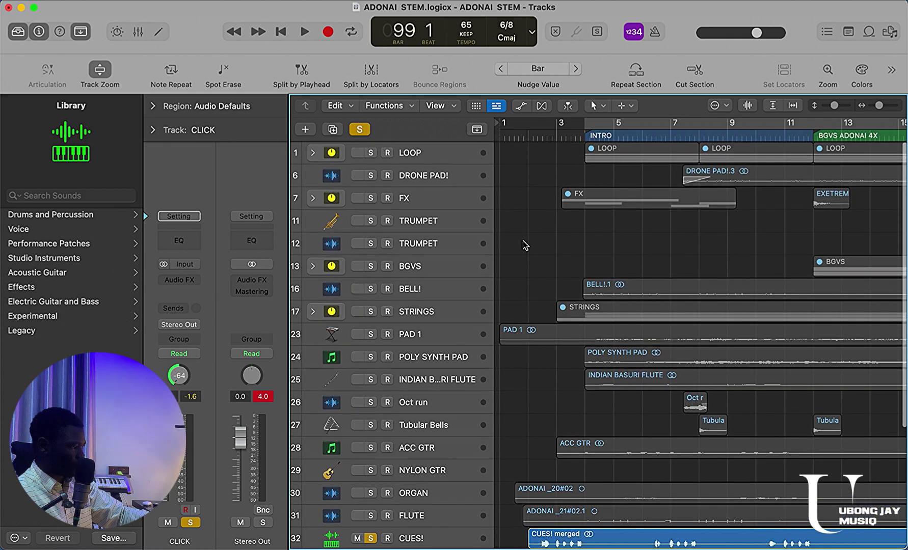
left_click(359, 130)
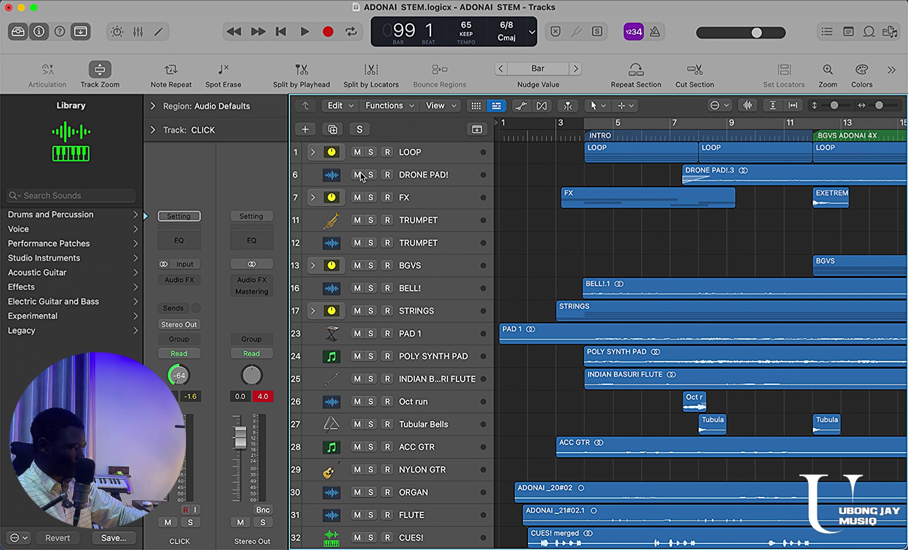
Solo all tracks from DRONE PAD! down to ORGAN and clear these solos again
left_click_drag(366, 177, 380, 504)
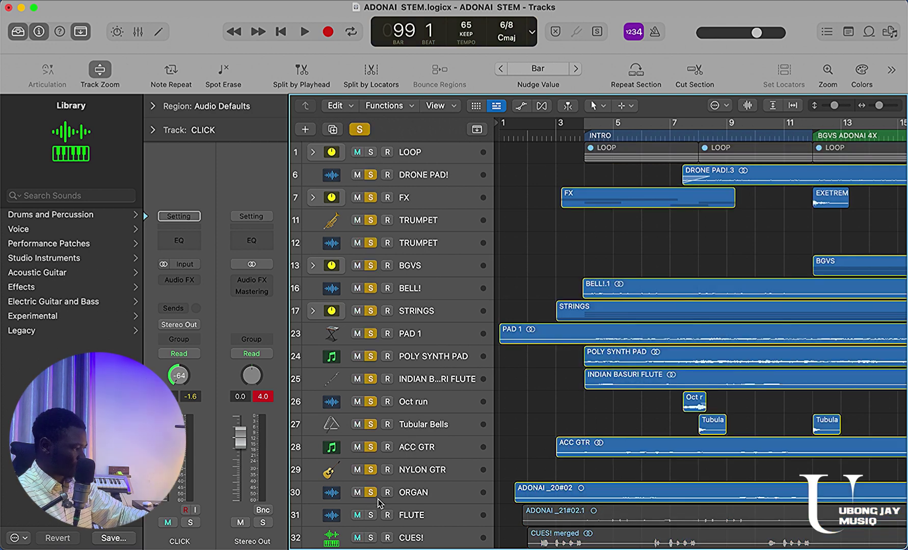
left_click(360, 129)
Mute the CLICK track and unmute it again
scroll(492, 411, "down", 5)
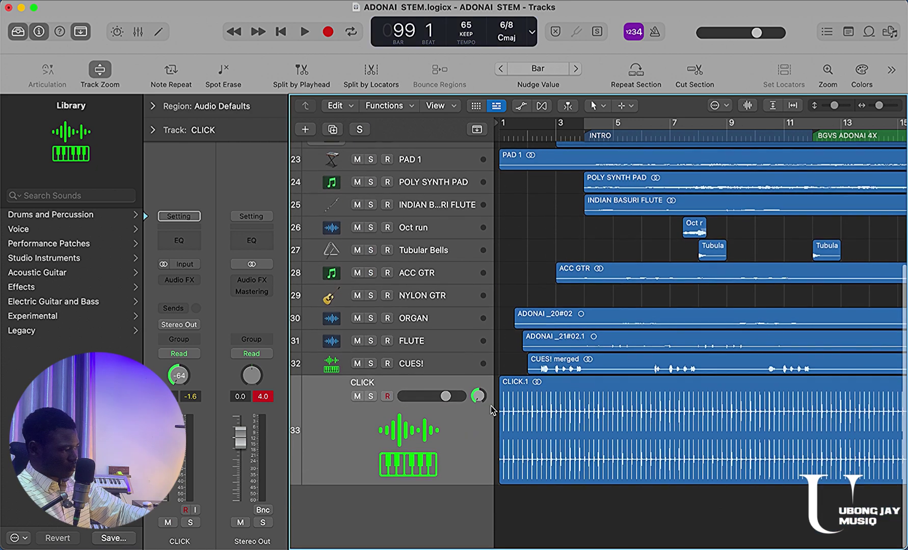
left_click(357, 396)
scroll(375, 251, "up", 5)
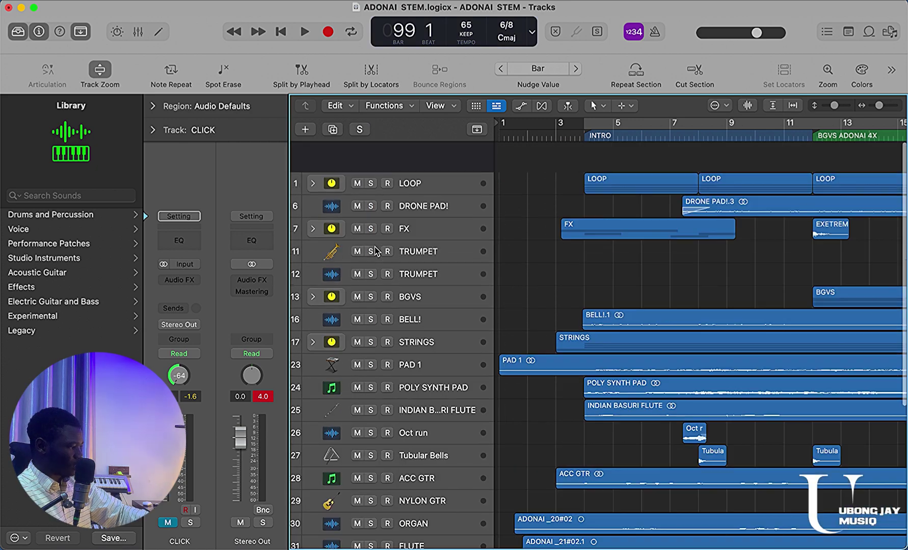
scroll(375, 251, "down", 5)
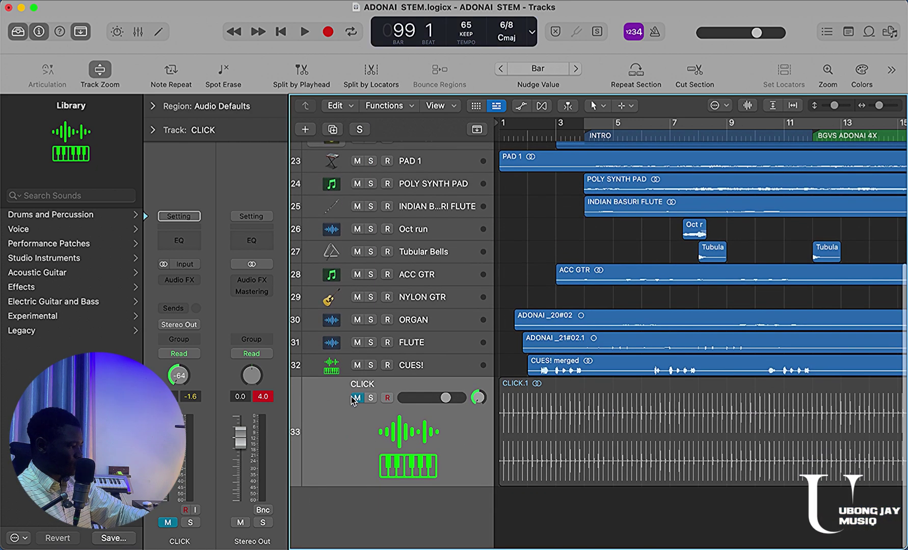
left_click(356, 397)
Play the song briefly from the INTERLUDE and mute every track from CUES! up to LOOP, leaving CLICK unmuted
key("space")
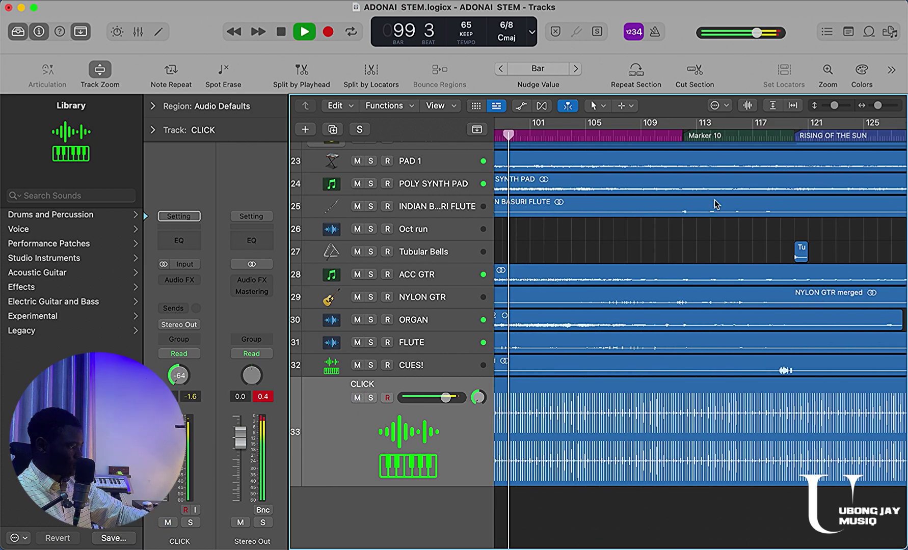
scroll(716, 204, "left", 10)
left_click(357, 364)
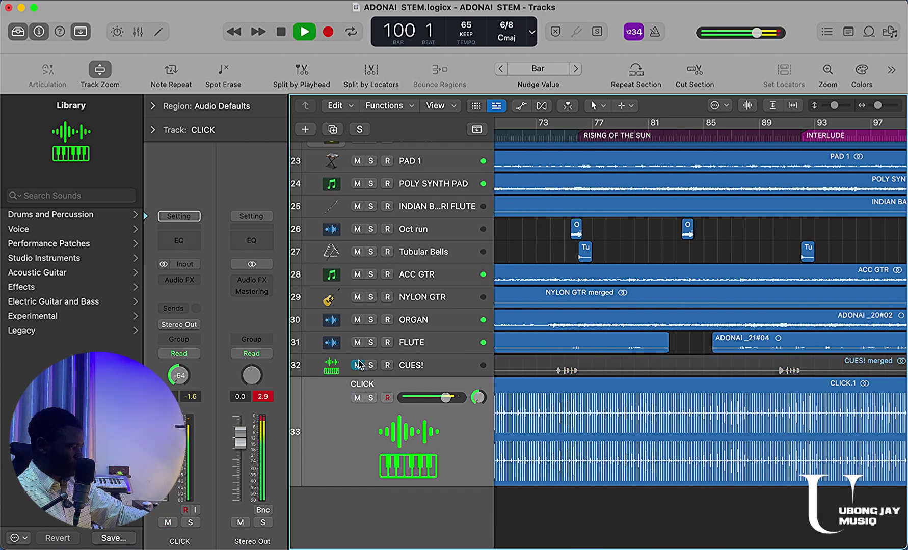
key("space")
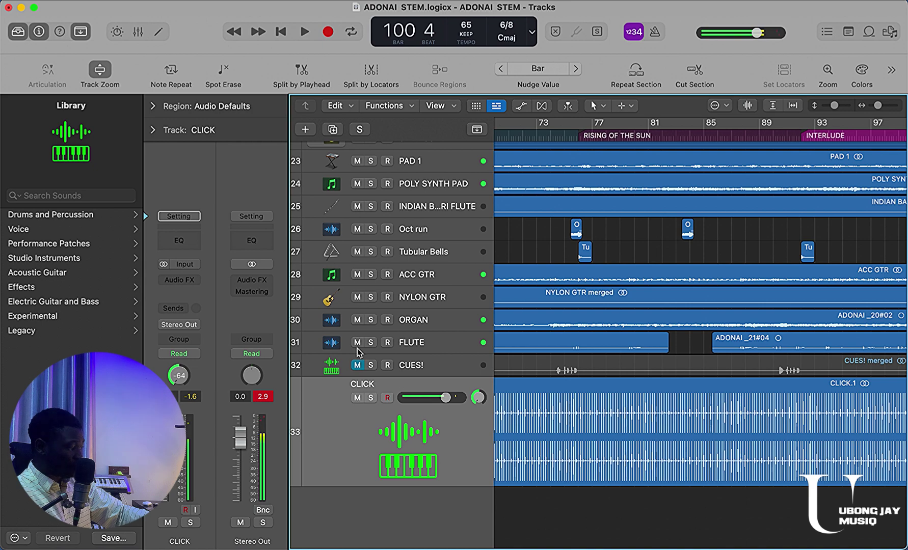
left_click_drag(357, 342, 361, 104)
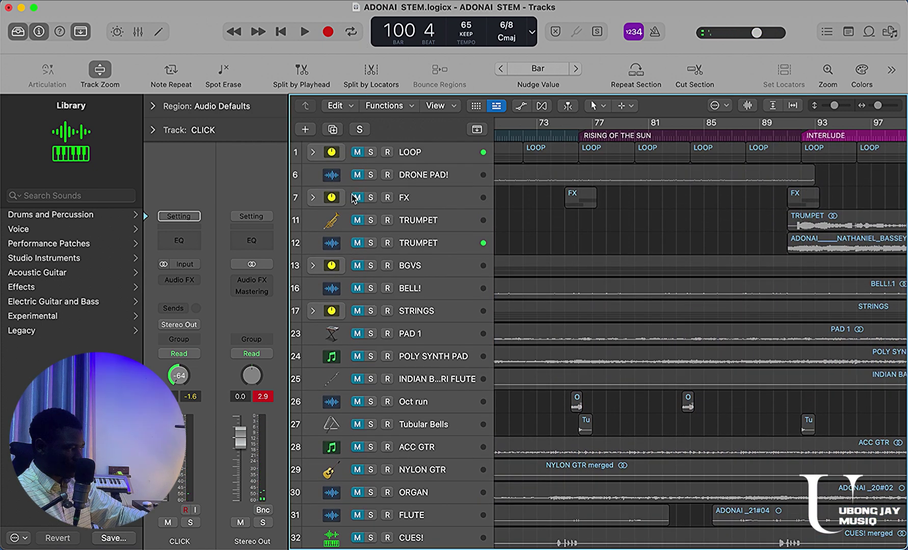
Unmute the LOOP track and play part of the INTERLUDE with only LOOP and CLICK unmuted
left_click(356, 154)
key("space")
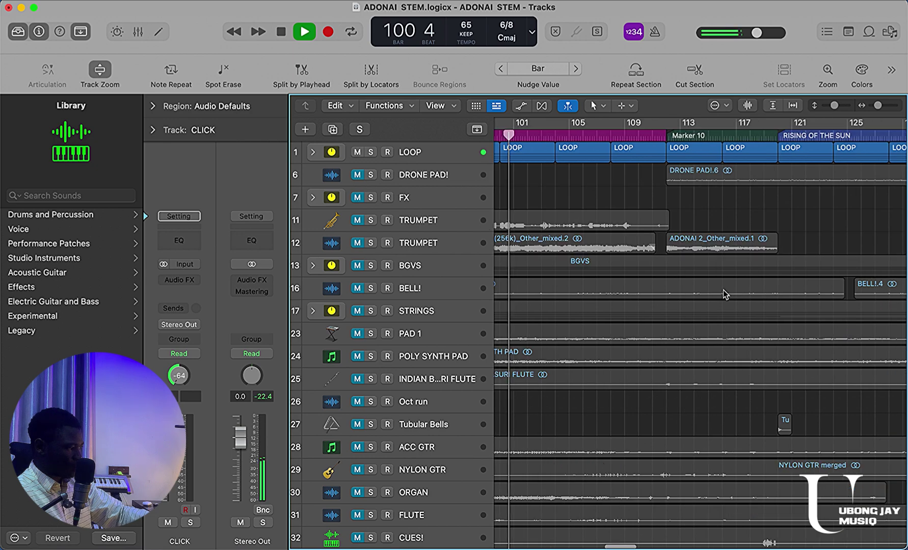
scroll(723, 290, "down", 10)
scroll(722, 290, "down", 5)
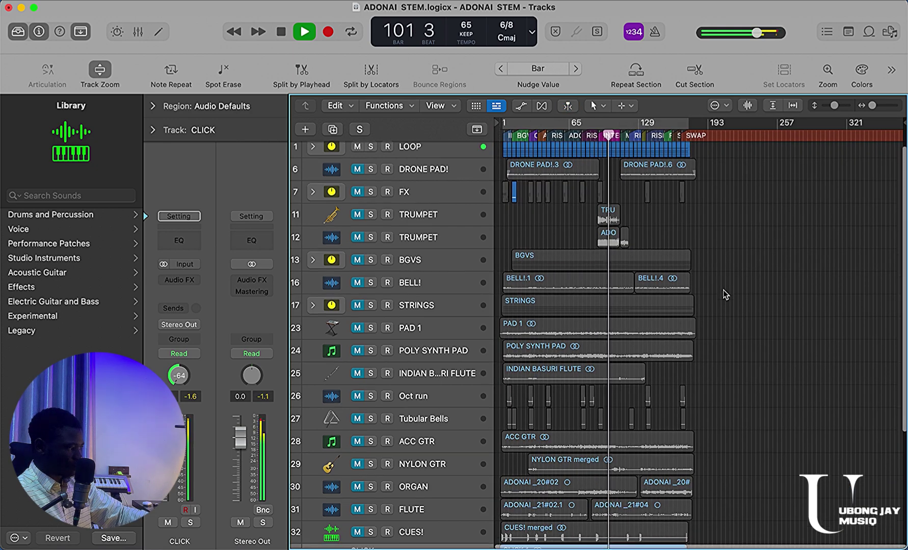
key("space")
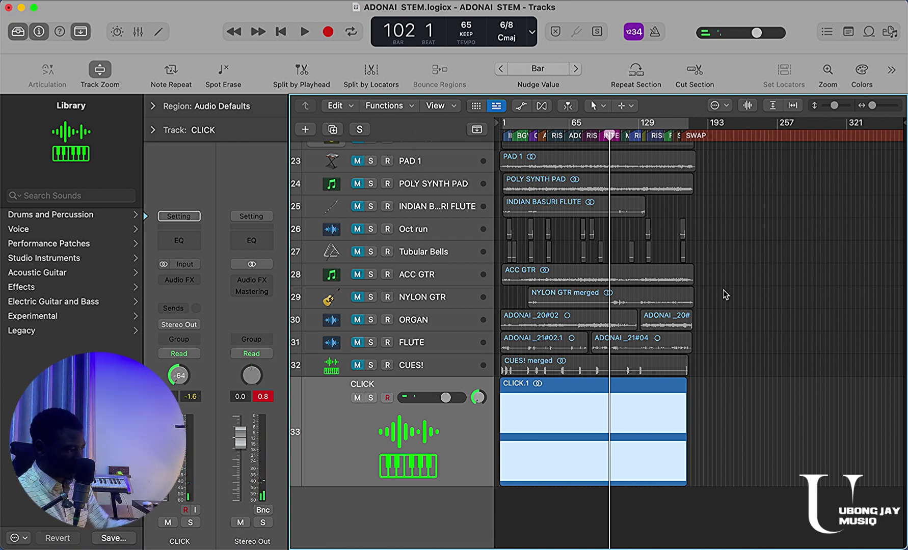
key("space")
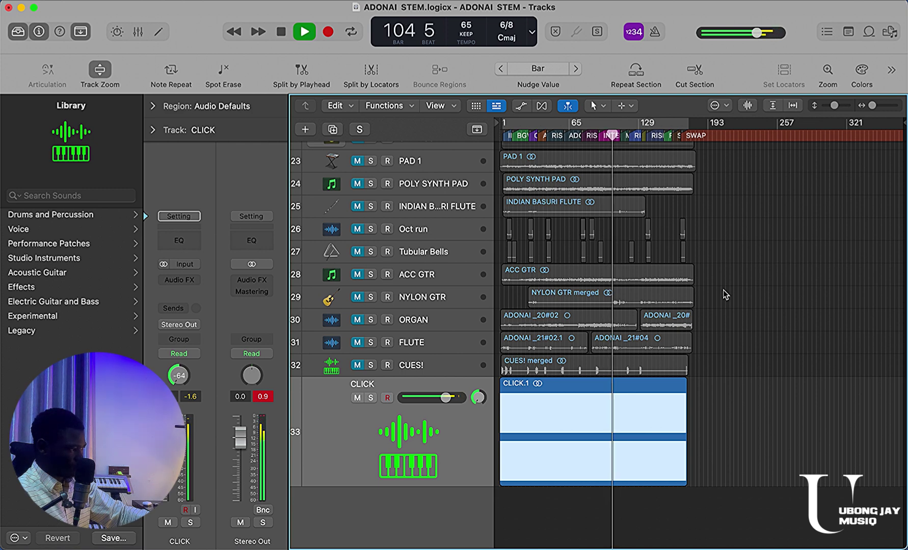
key("space")
Resume playback from bar 103 in the INTERLUDE and unmute every track from DRONE PAD! down to CUES!
scroll(723, 290, "up", 5)
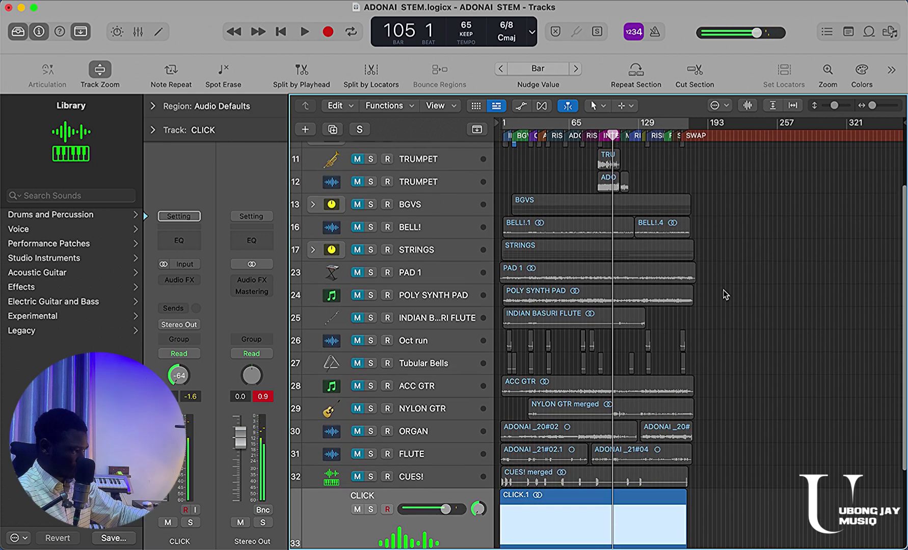
scroll(723, 289, "up", 3)
key("super+Right")
key("super+Right")
key("super+Right")
key("super+Right")
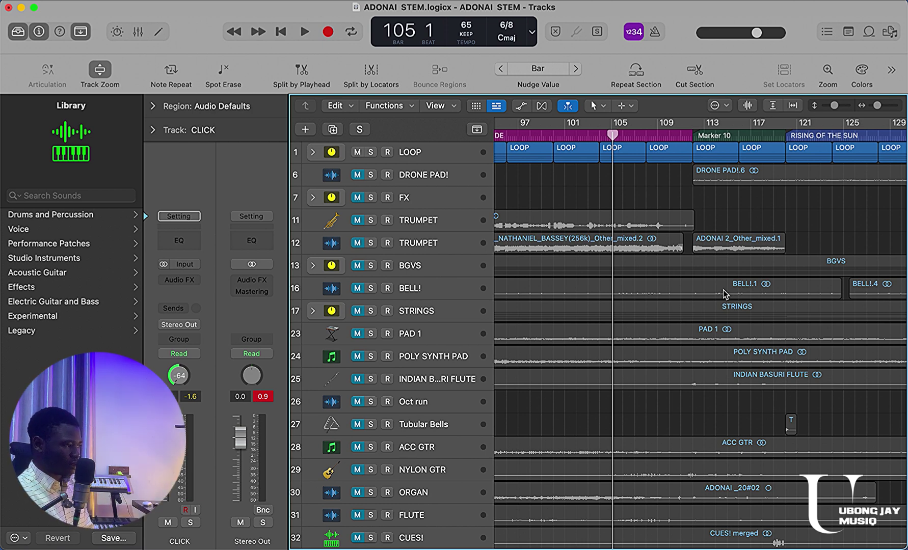
left_click(692, 148)
key("super+Left")
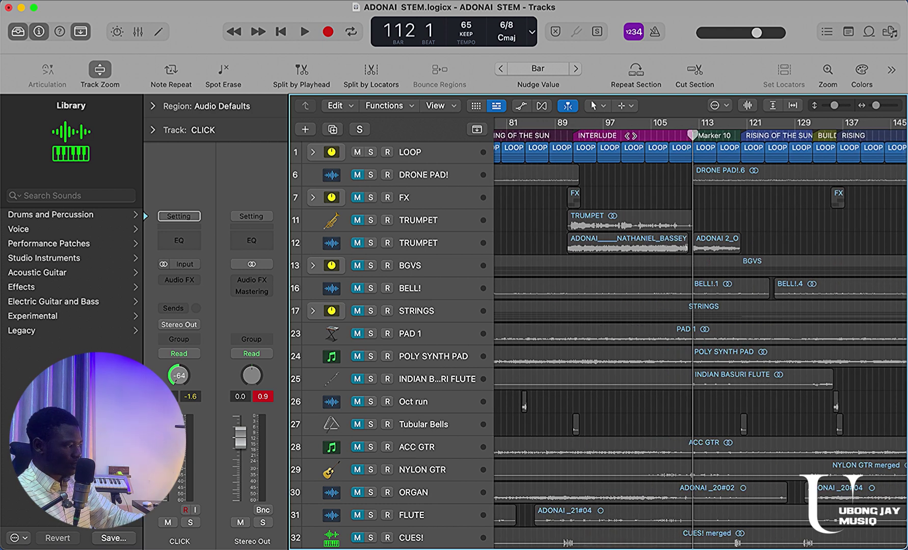
left_click_drag(687, 133, 640, 134)
key("space")
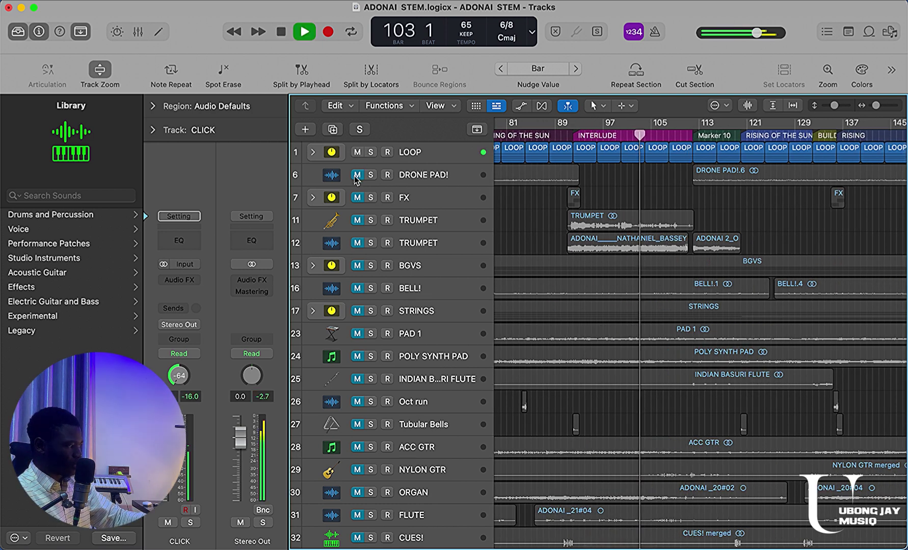
left_click_drag(357, 176, 358, 547)
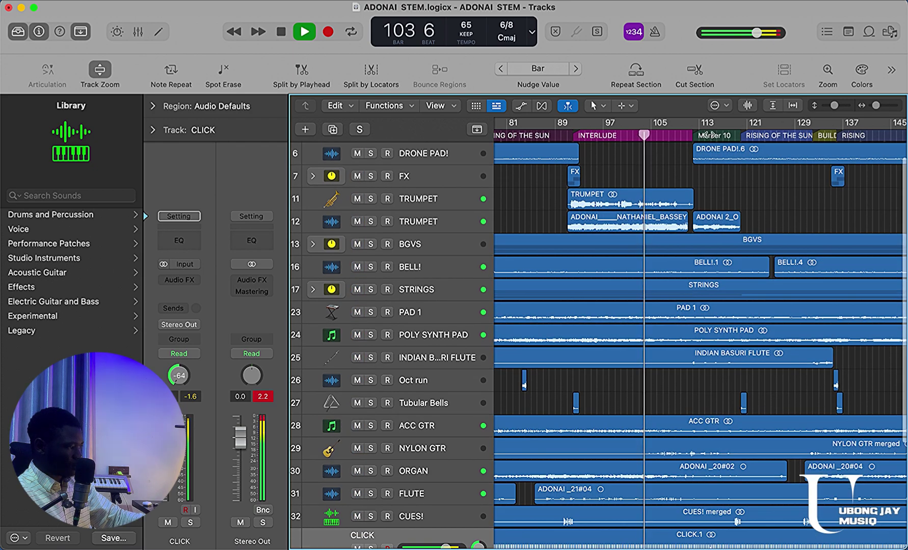
Play the full mix from the end of the INTERLUDE at bar 111 into the Marker 10 section and stop
left_click(685, 135)
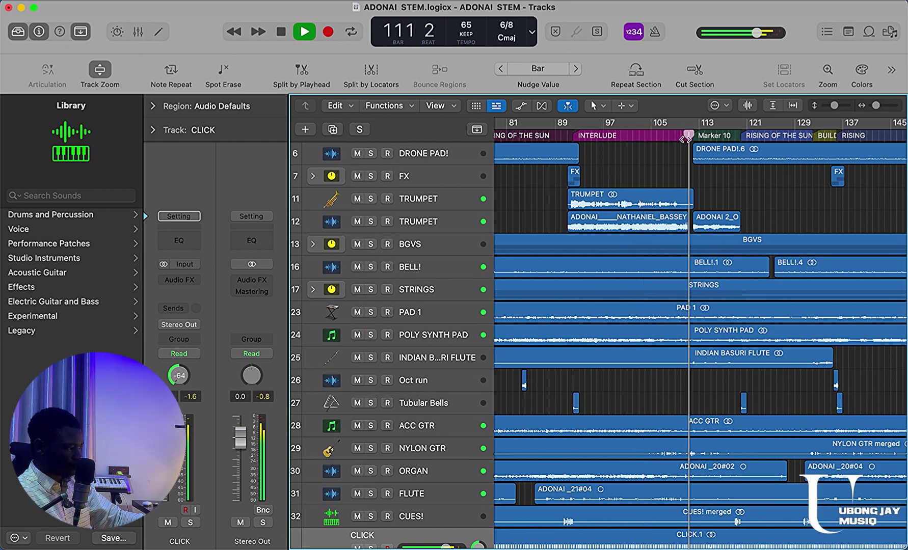
key("super+Right")
key("super+Left")
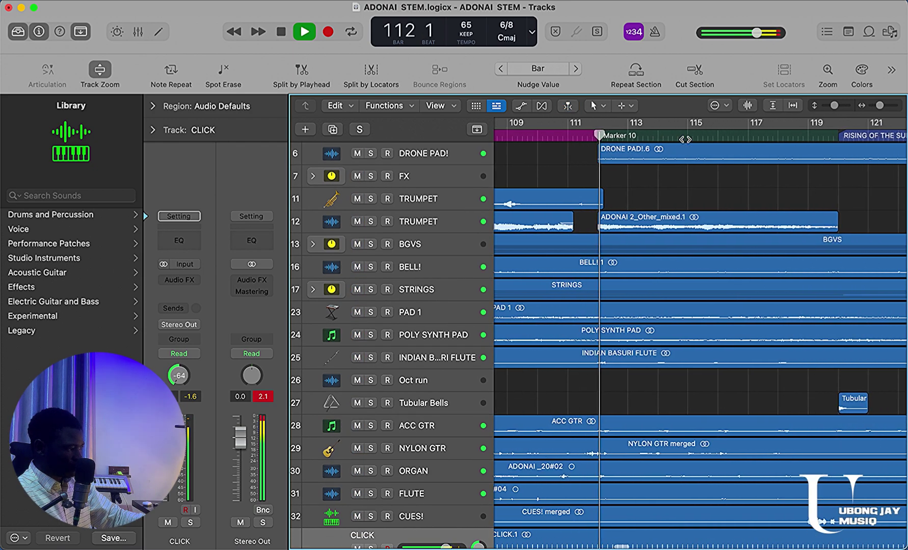
key("super+Left")
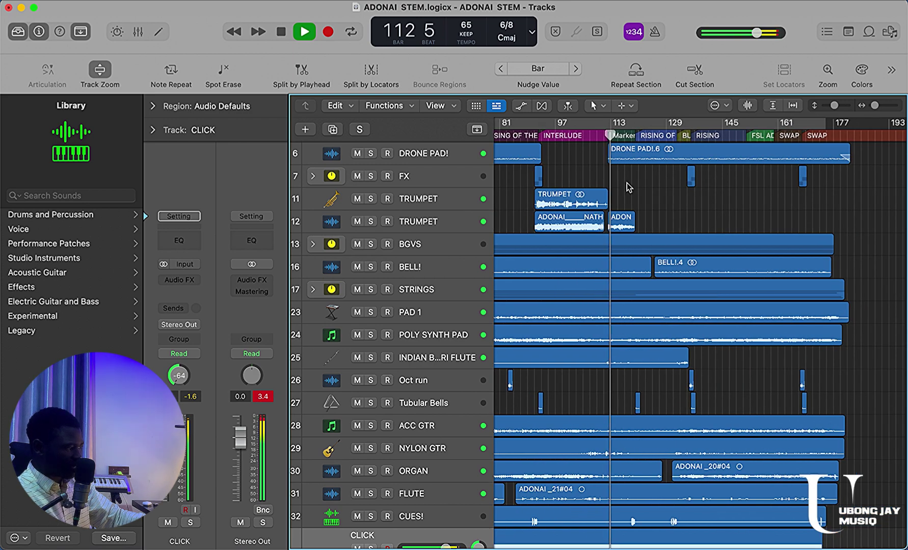
scroll(629, 187, "up", 1)
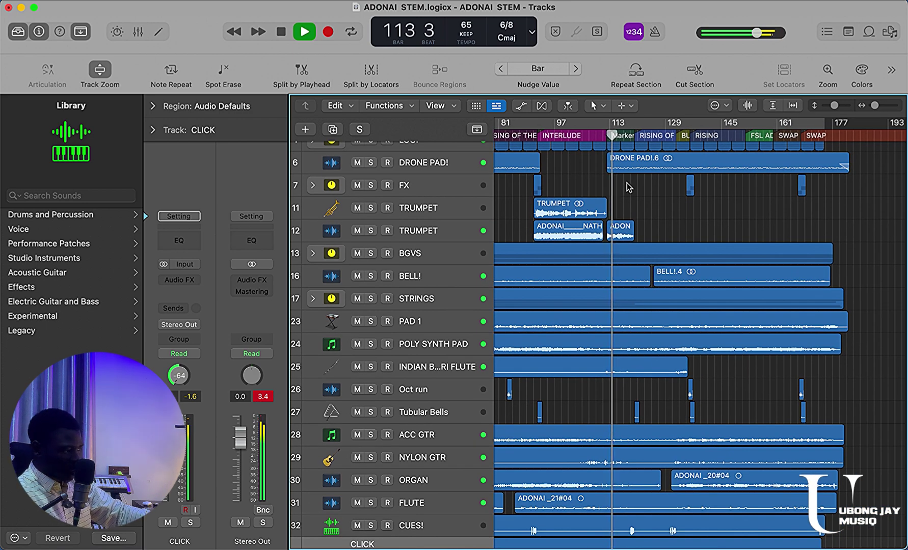
key("super+Right")
key("super+Right")
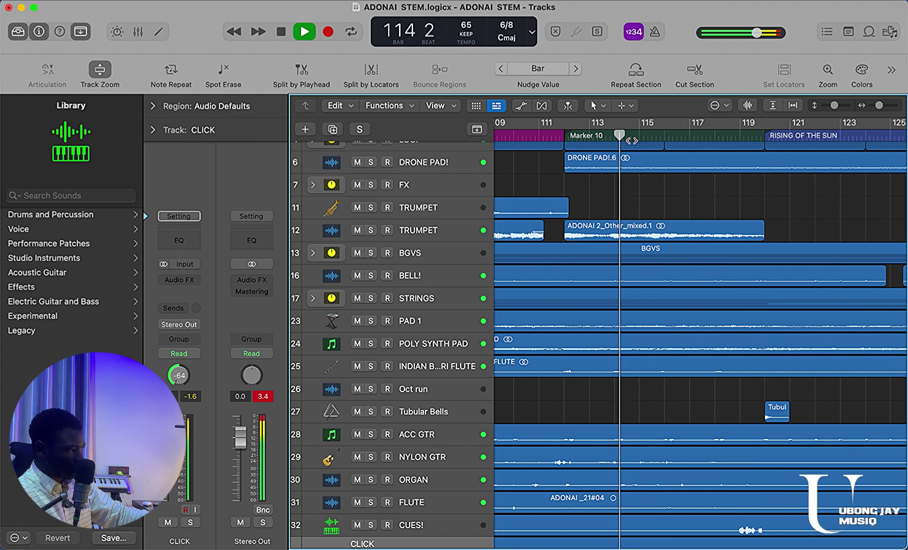
scroll(619, 186, "right", 3)
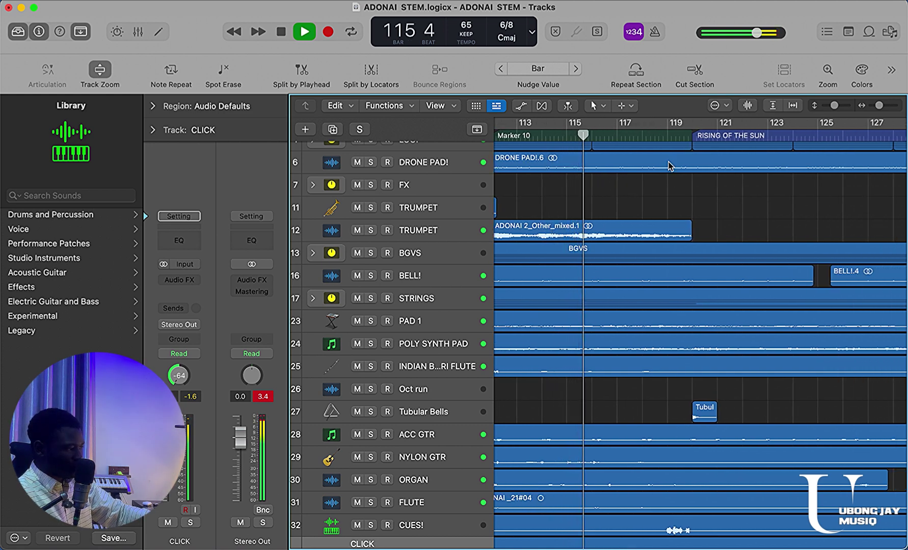
key("space")
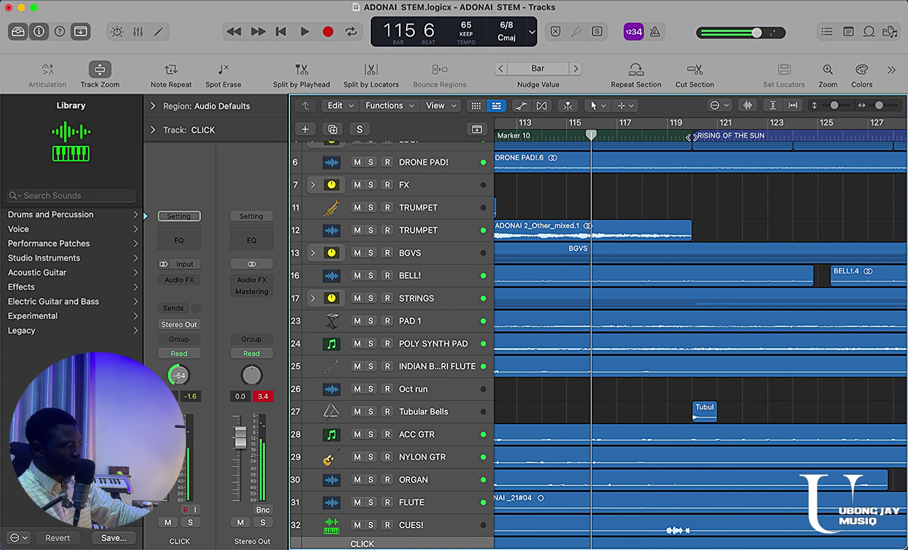
Select the LOOP track and replay short passages of the Marker 10 section around bar 116
scroll(673, 147, "up", 1)
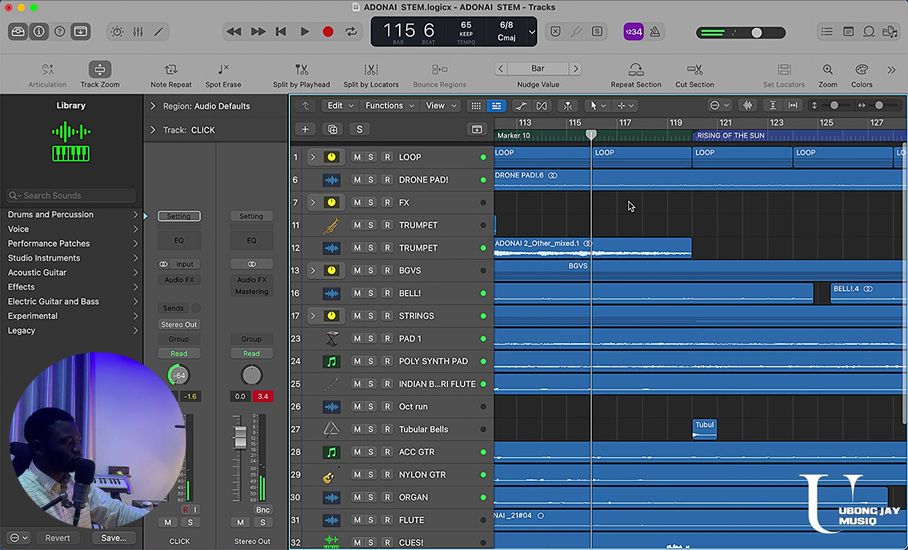
key("space")
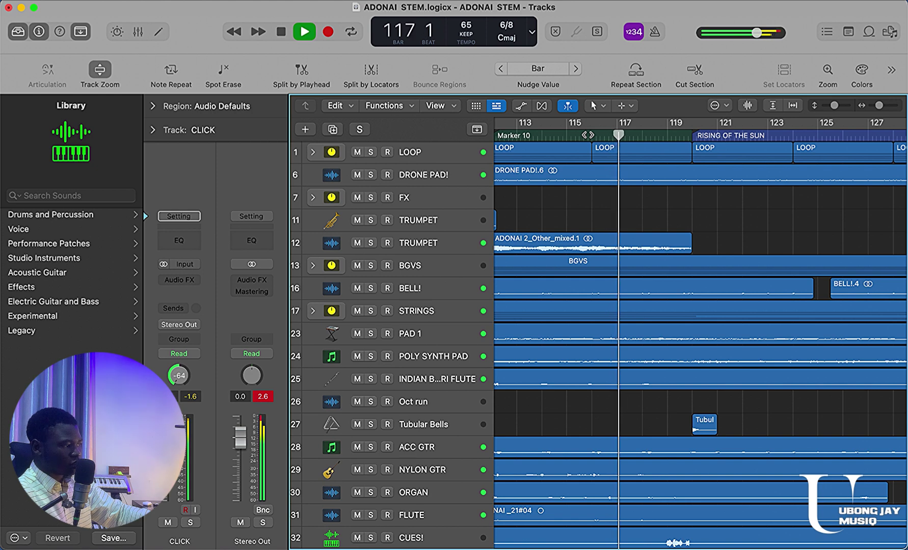
key("space")
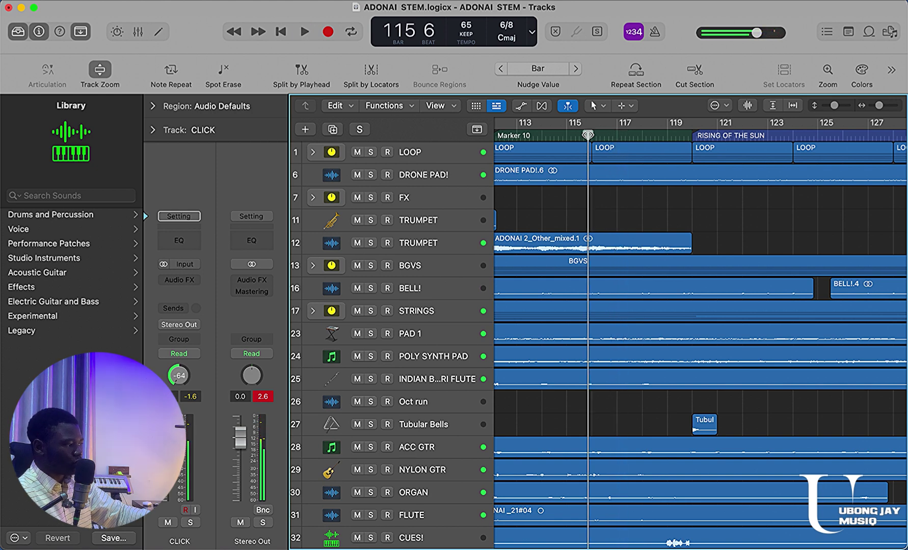
key("space")
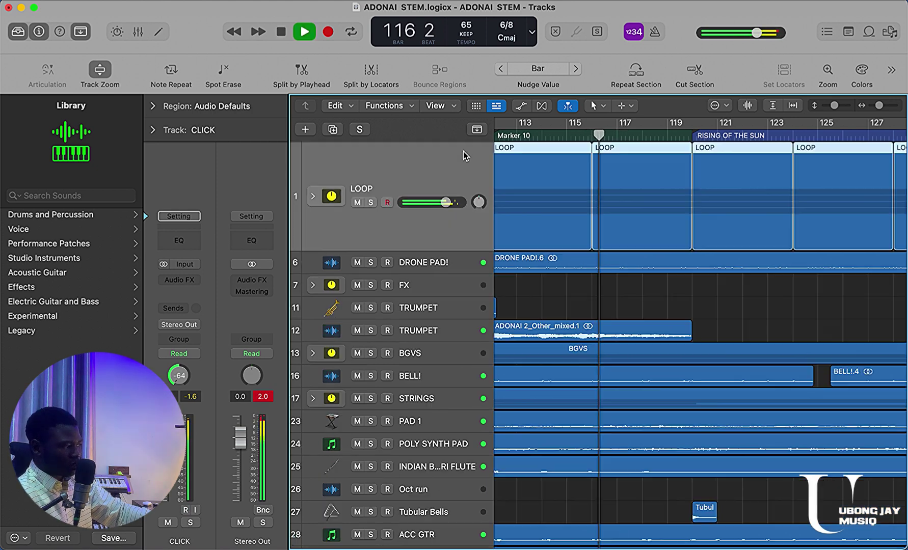
left_click(466, 153)
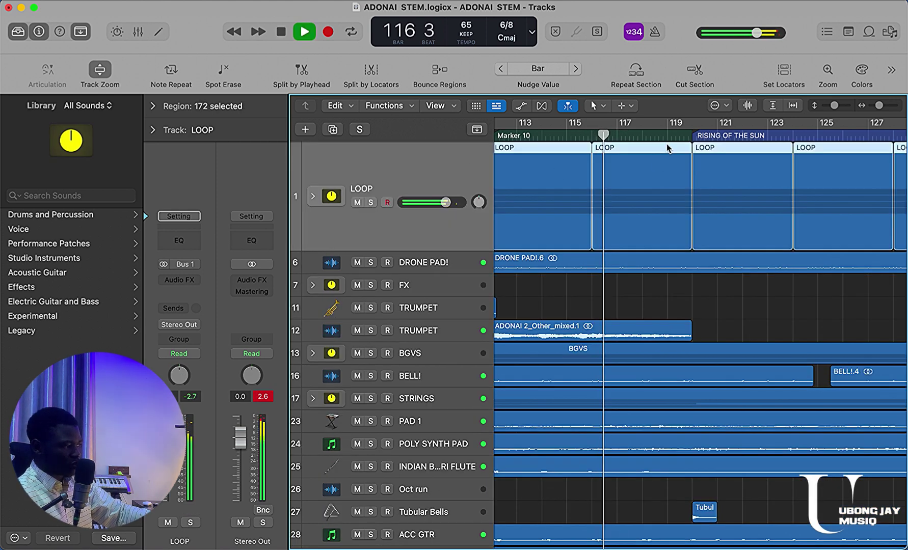
key("space")
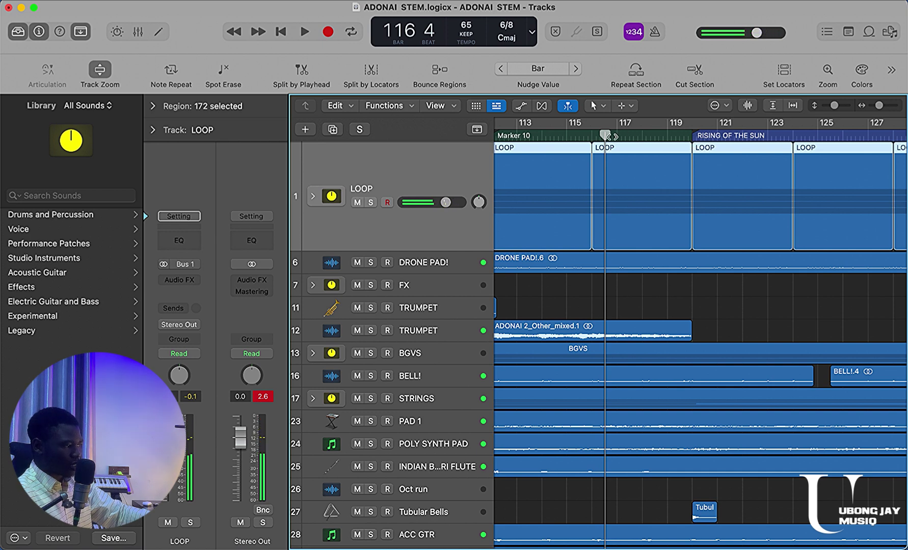
left_click_drag(605, 135, 595, 135)
key("space")
key("space")
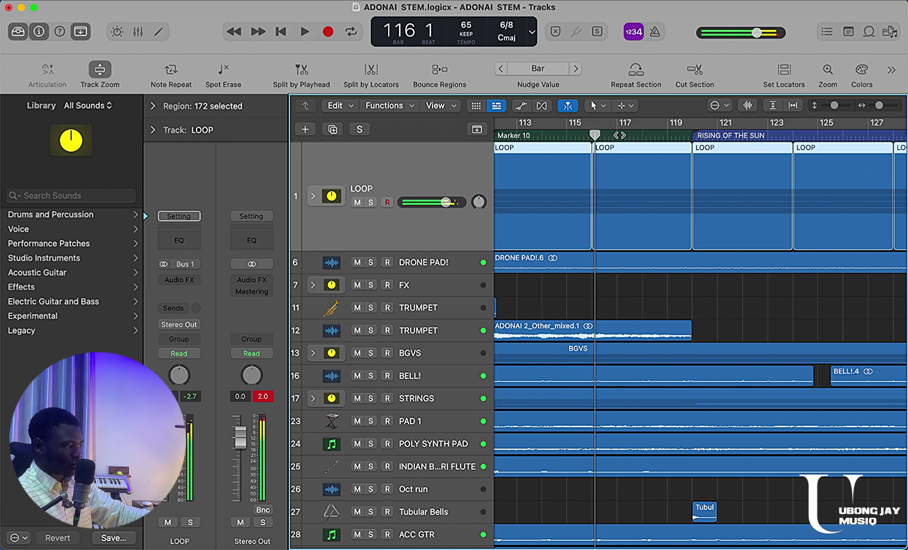
Move the playhead to the start of the second RISING OF THE SUN section at bar 120 and play a few bars
left_click(689, 135)
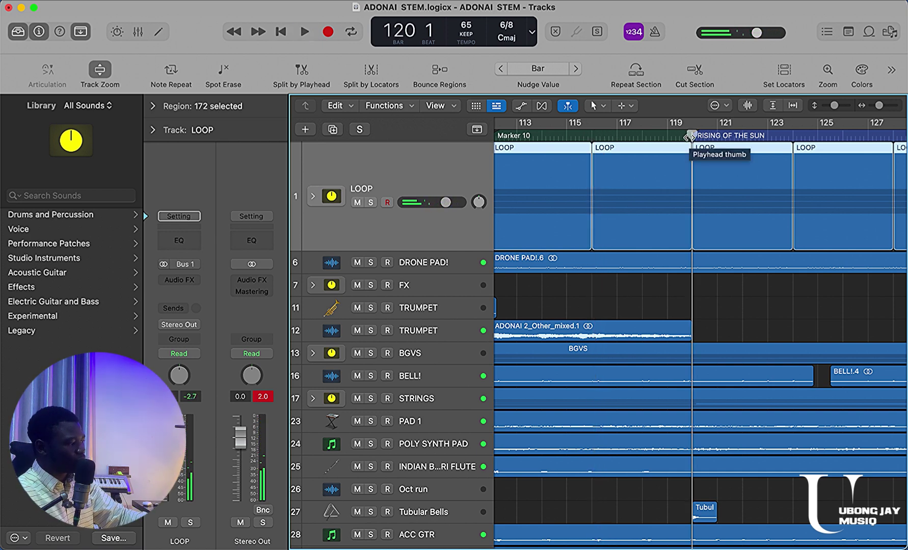
scroll(689, 136, "up", 10)
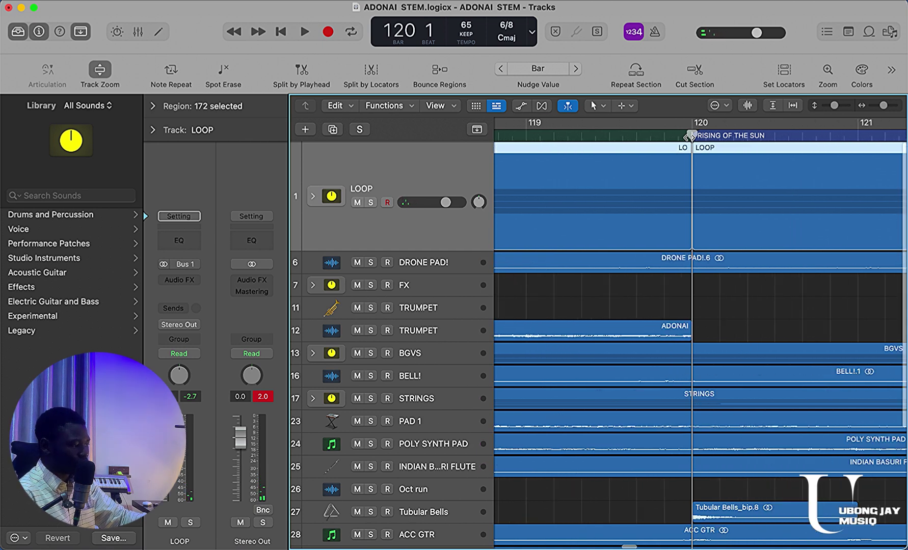
scroll(569, 301, "down", 5)
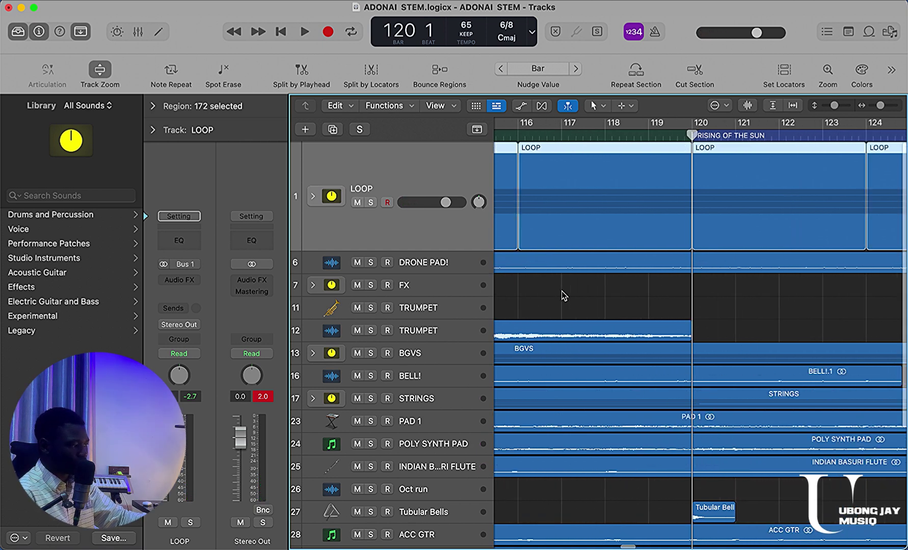
left_click(609, 135)
left_click(685, 136)
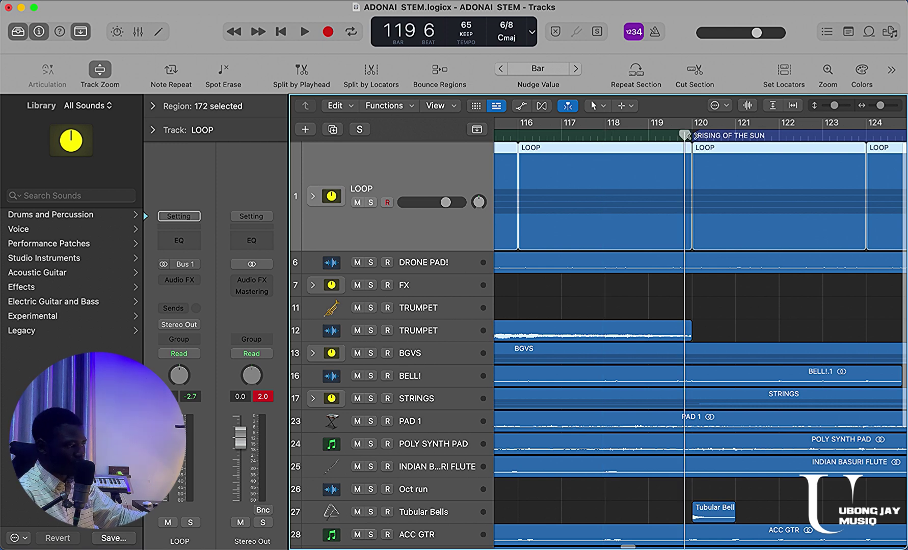
left_click(691, 135)
key("space")
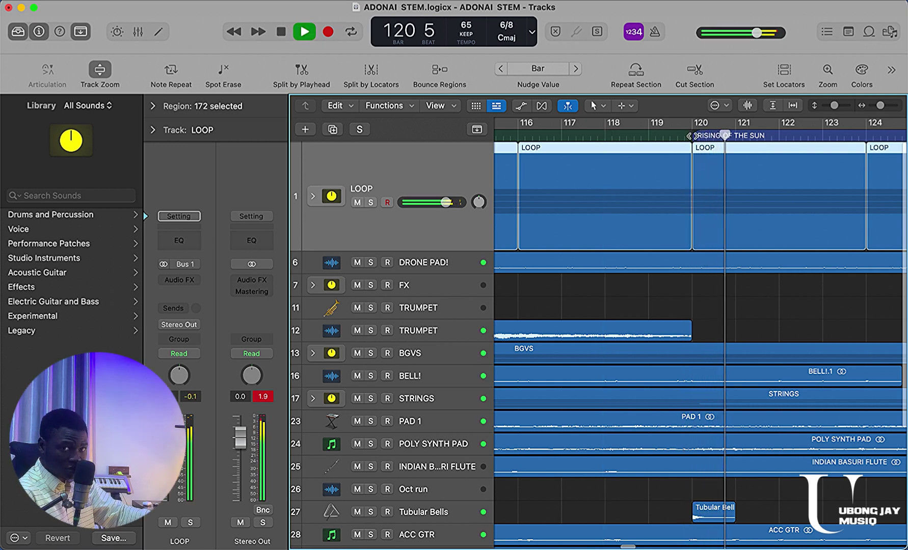
scroll(716, 250, "down", 5)
scroll(716, 249, "right", 5)
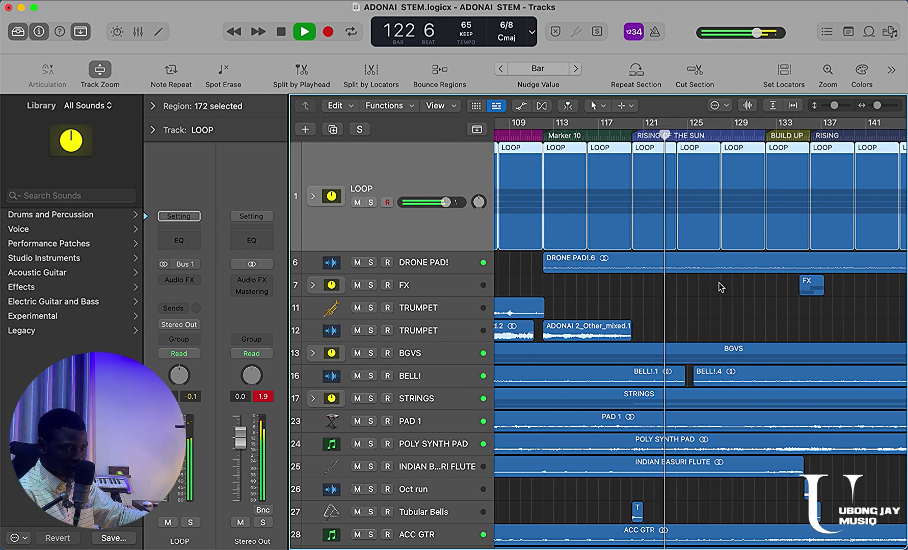
scroll(721, 287, "right", 2)
key("space")
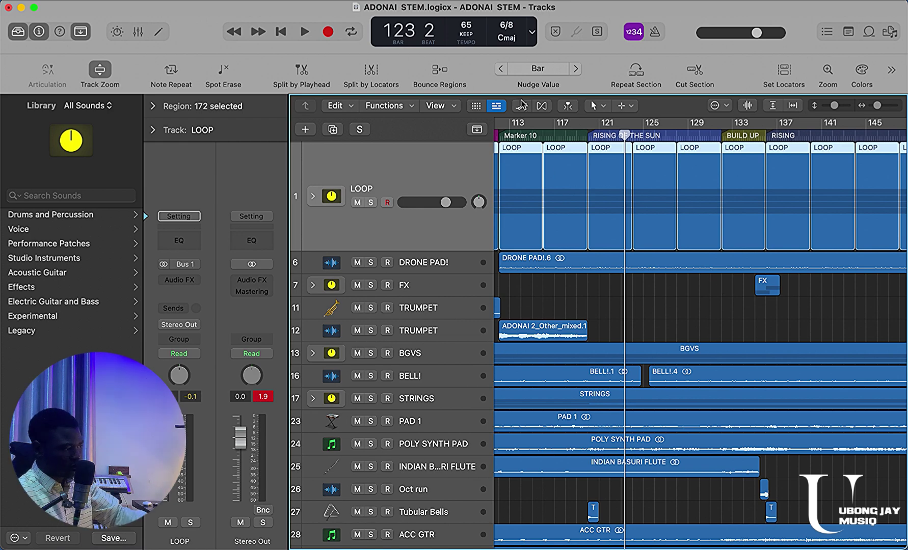
Show the global tracks and bring the markers of the whole song into view
left_click(477, 130)
key("super+Left")
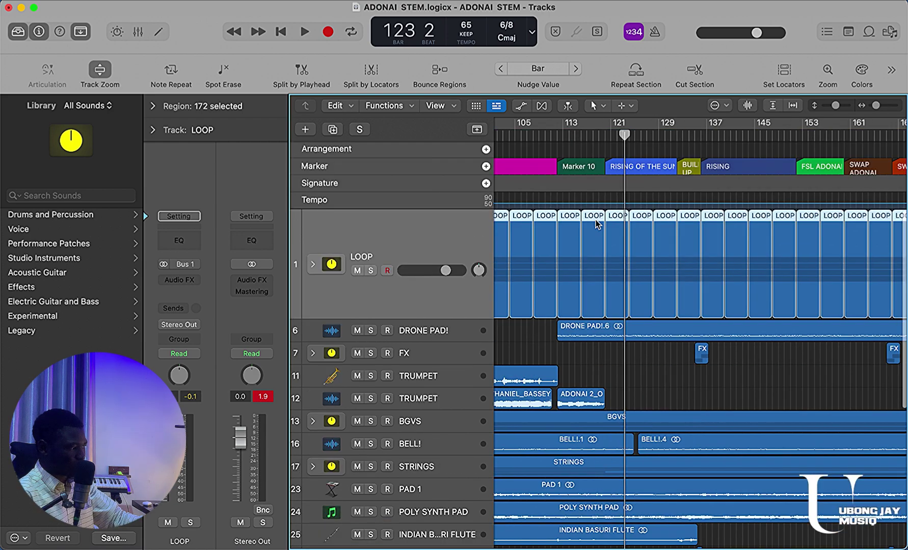
key("super+Left")
key("super+Left")
key("super+Left")
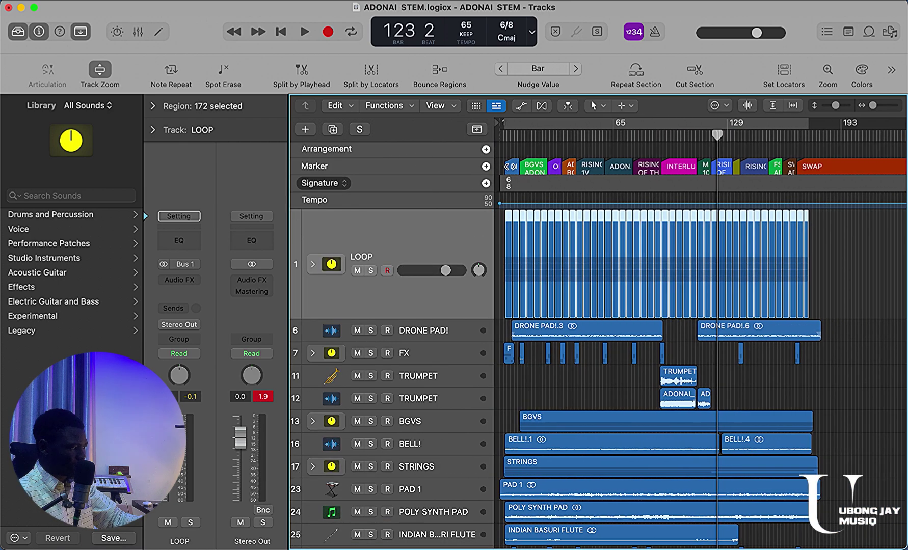
Delete the INTRO marker and return the playhead to bar 1
left_click(510, 166)
key("super+Right")
key("super+Right")
key("super+Right")
key("super+Right")
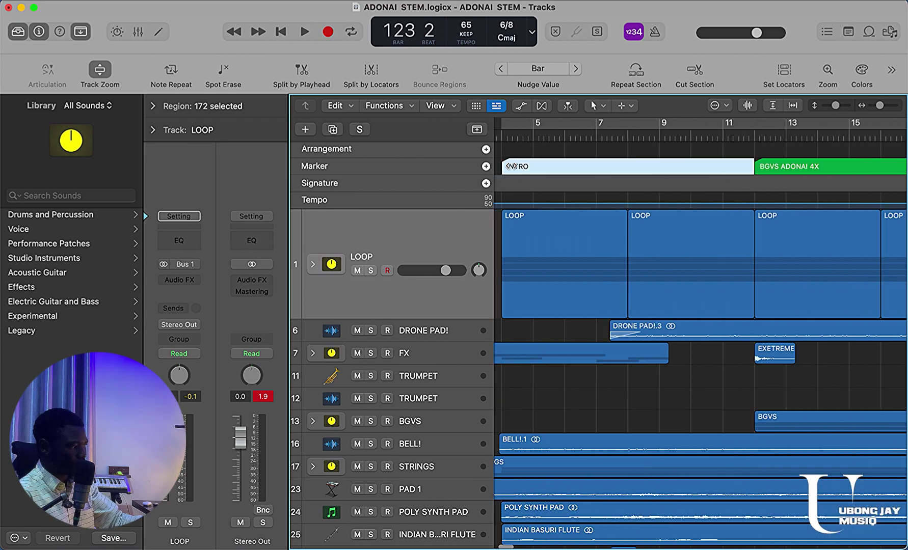
key("Return")
key("Delete")
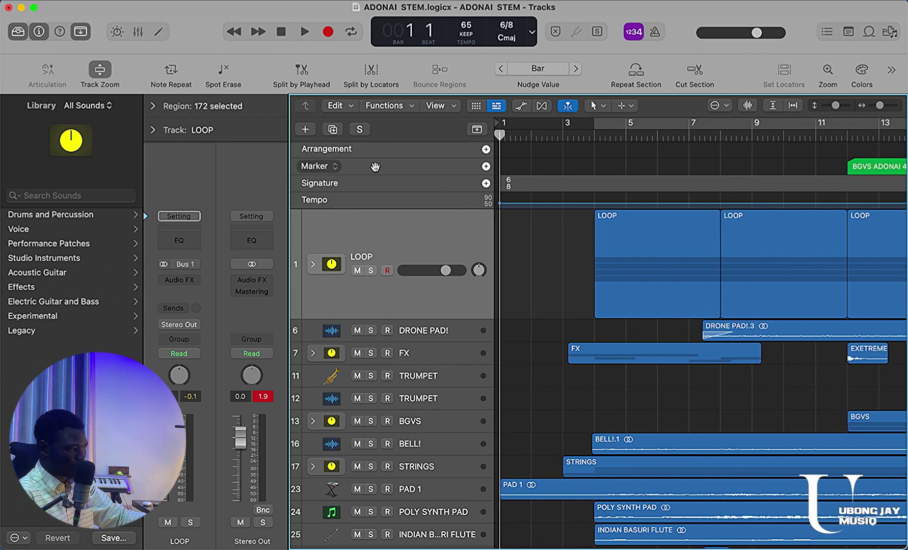
key("super+Right")
key("super+Right")
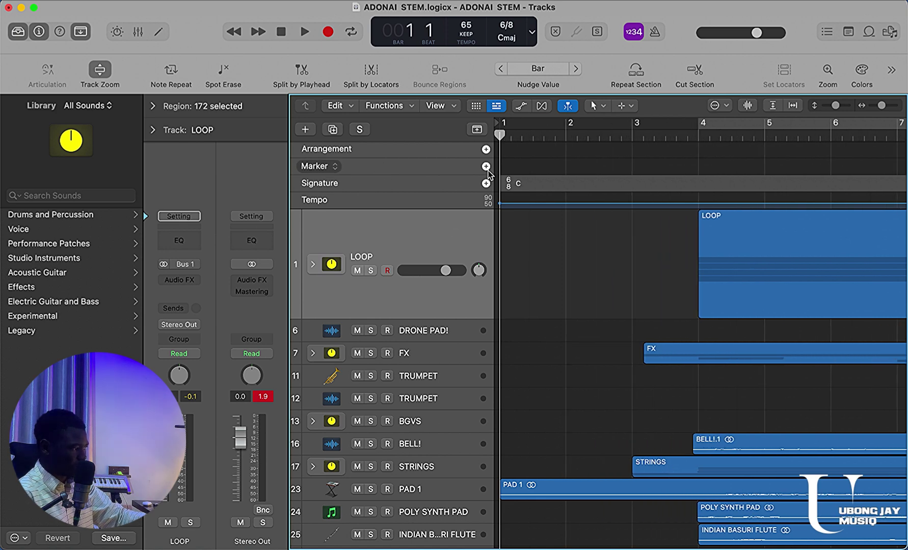
Create a marker at bar 1 and move its start to about bar 4, near the beginning of the first LOOP region
left_click(486, 167)
key("super+Left")
key("super+Left")
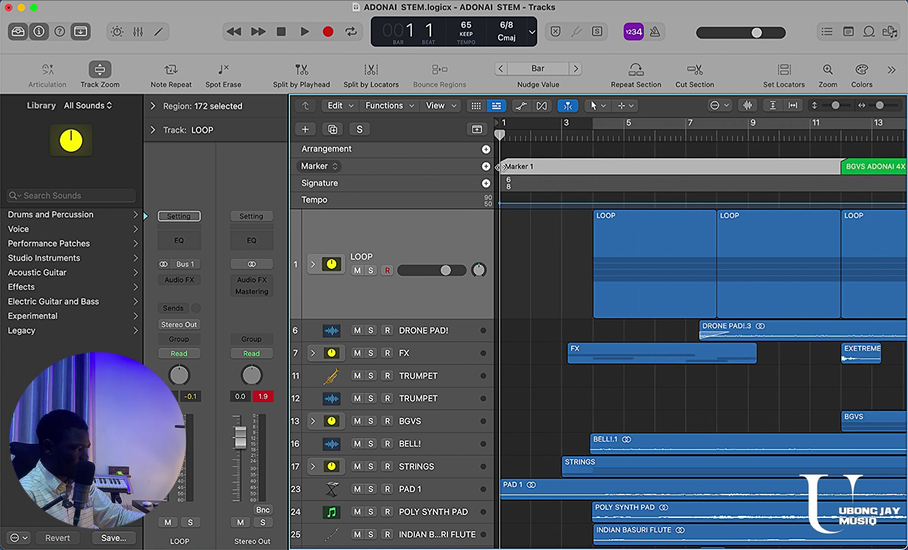
left_click_drag(501, 167, 599, 185)
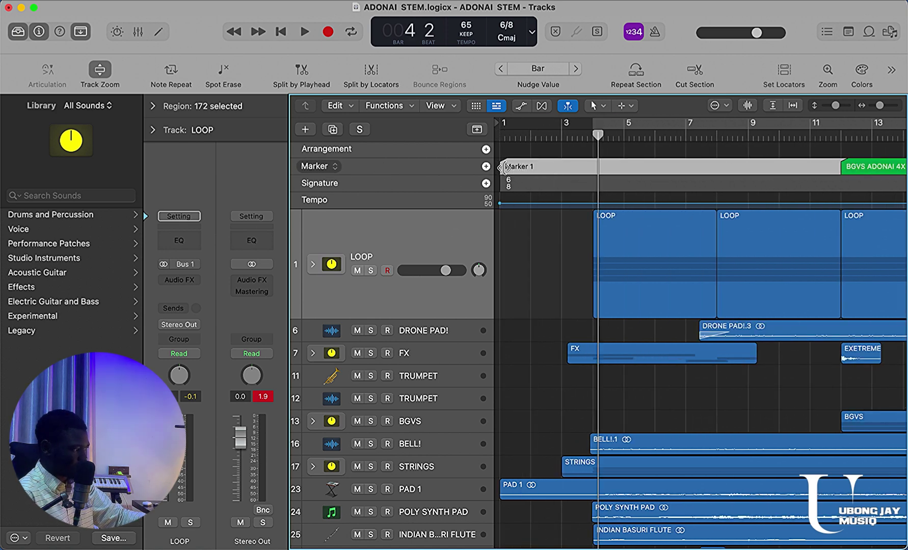
left_click_drag(504, 167, 605, 152)
Rename the new marker before BGVS ADONAI 4X as INTRO
double_click(641, 168)
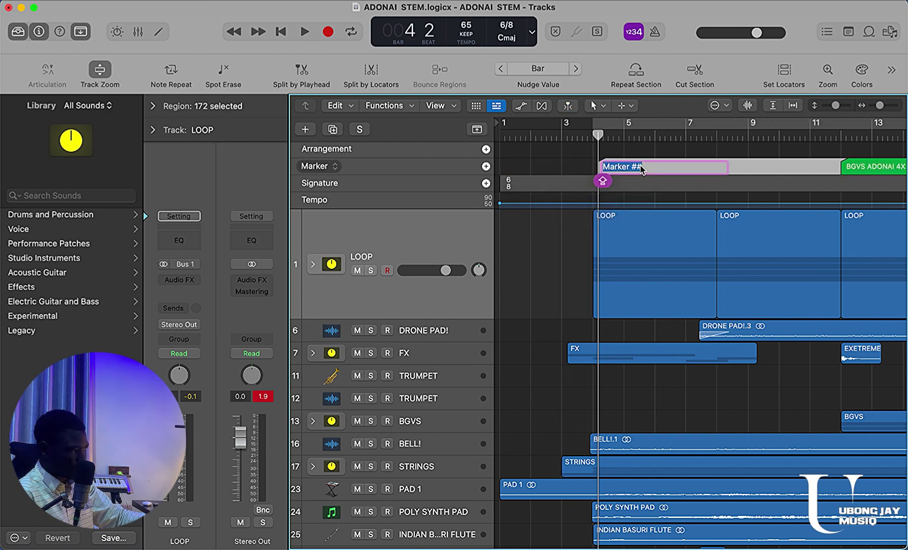
type("INTRO")
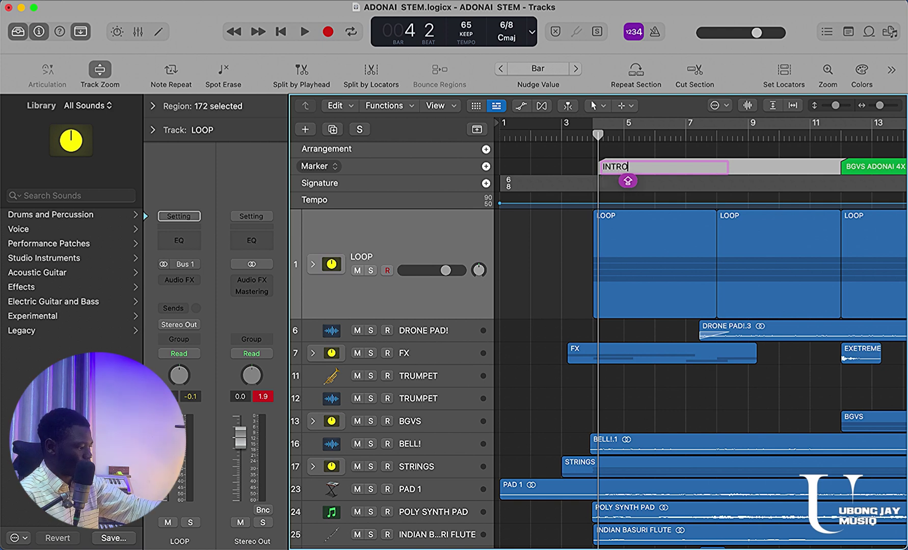
key("Return")
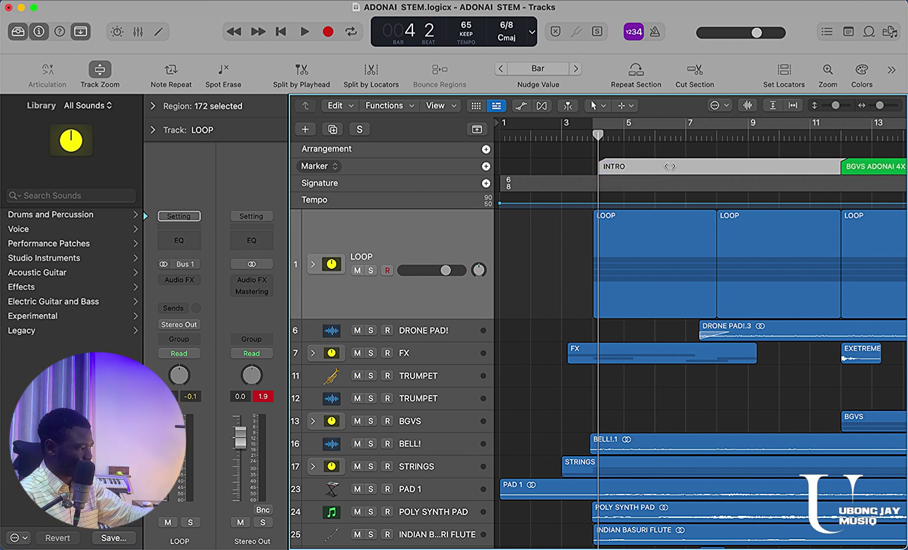
Try a green shade on the INTRO marker, settle on the darkest red swatch, and close the color palette
left_click(863, 70)
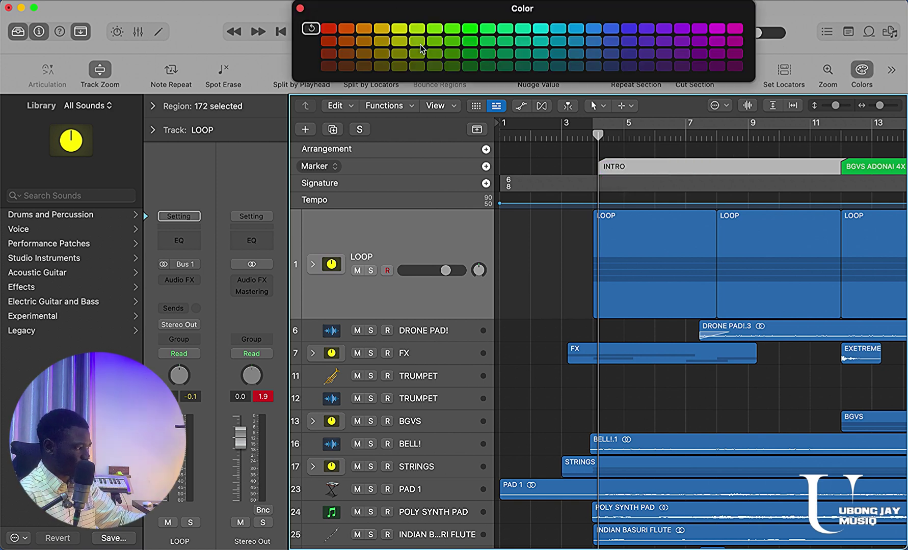
left_click(502, 45)
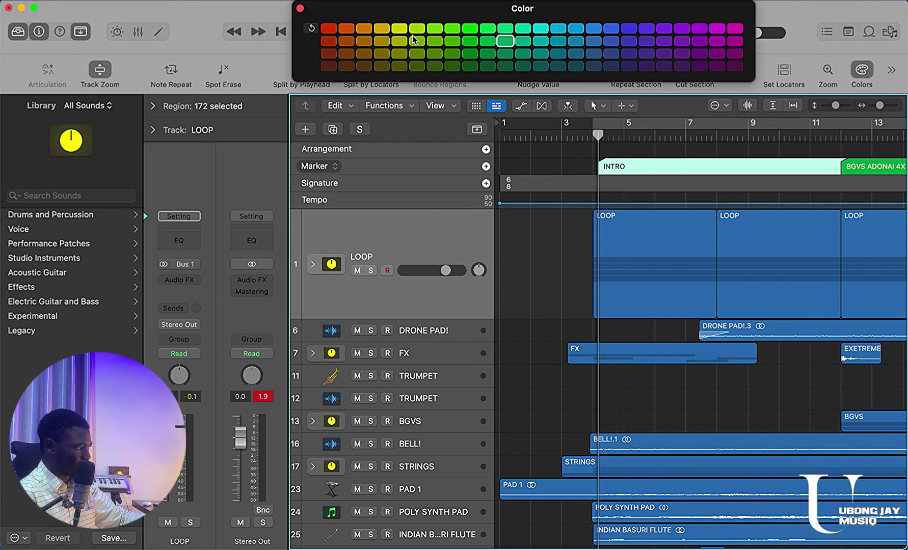
left_click(329, 66)
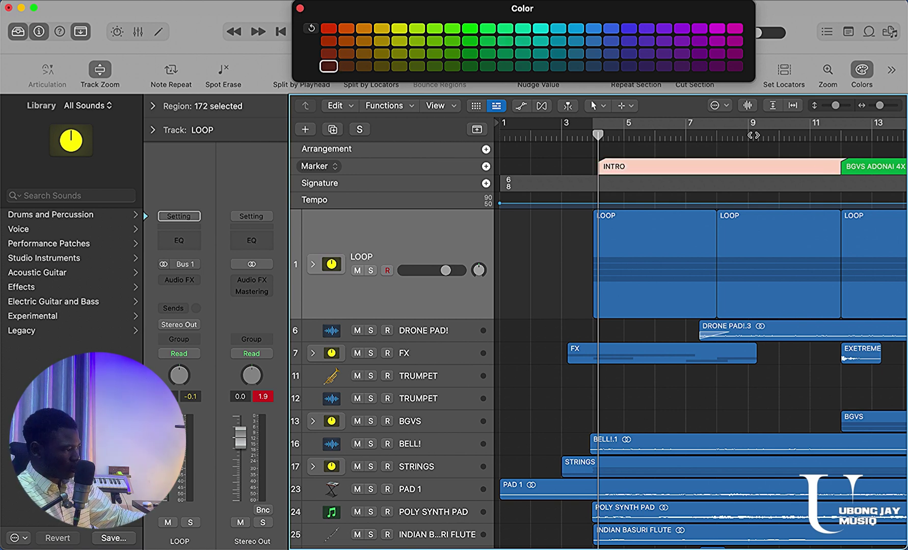
left_click(300, 9)
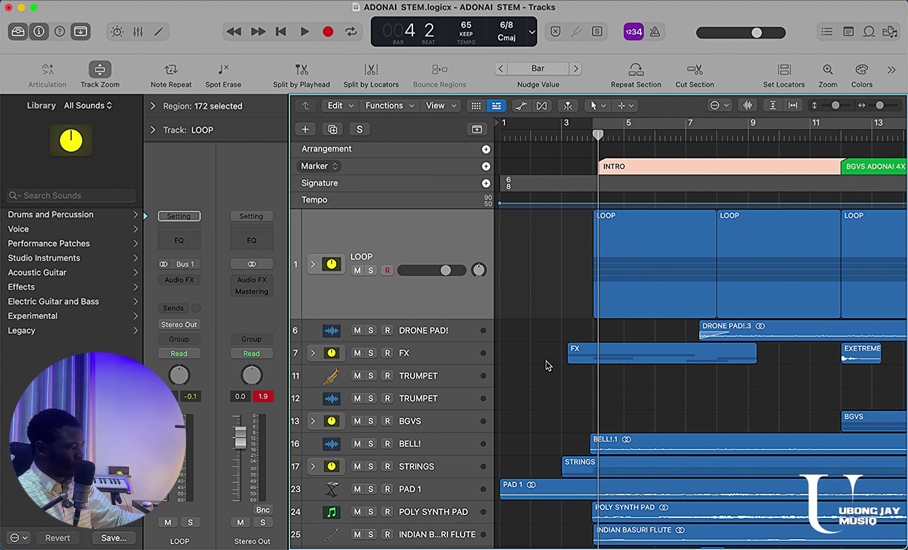
Review the markers across the song, return the playhead to bar 1, and show the opening sections from INTRO through ORCHESTRATION
key("z")
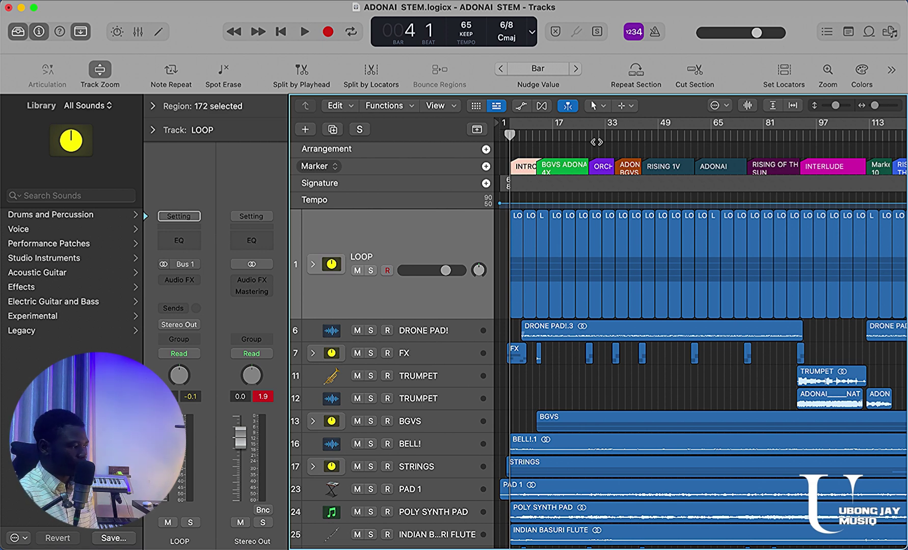
key("super+Right")
key("super+Right")
key("super+Right")
key("Return")
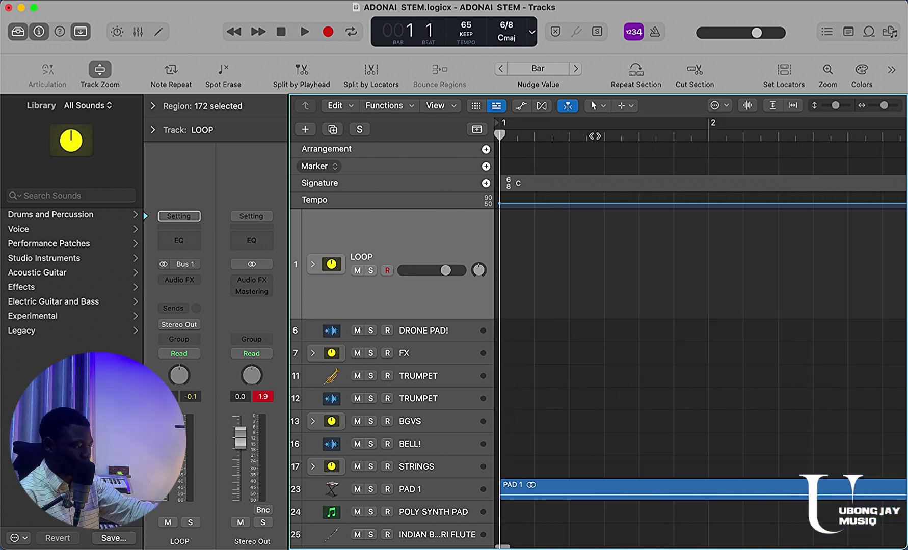
key("super+Left")
key("super+Left")
key("super+Left")
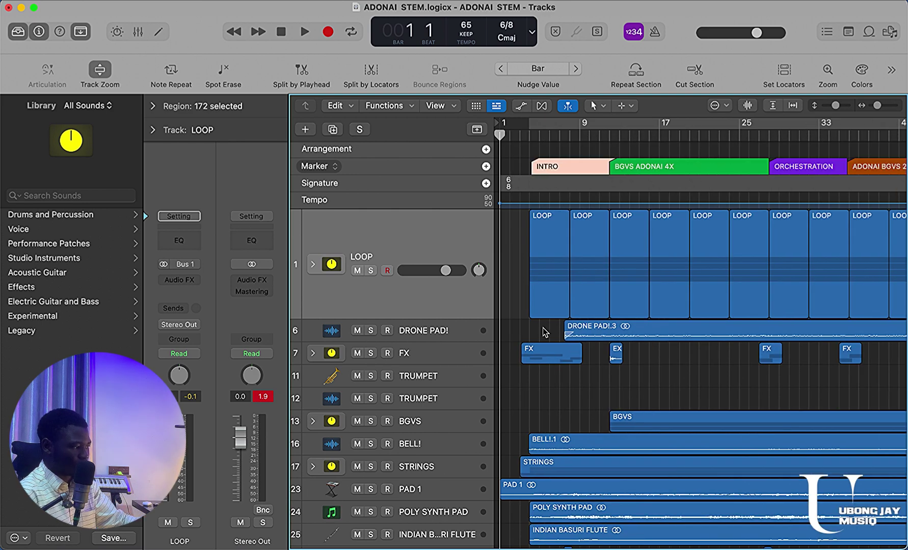